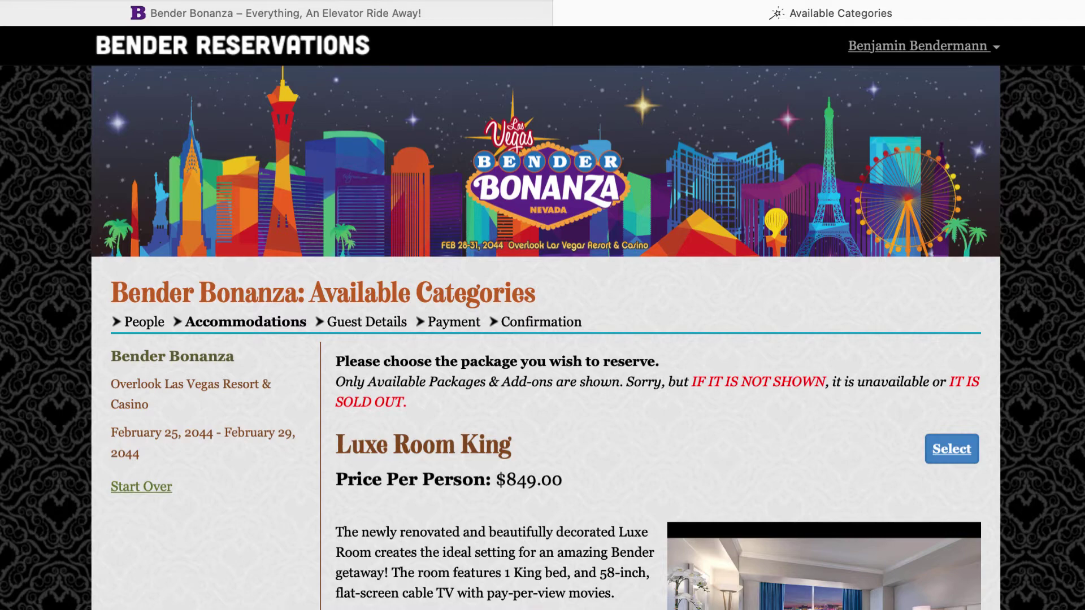
Browse the packages and select Luxe Room King for the 2 adults, totaling $1,877.82
scroll(543, 337, "down", 6)
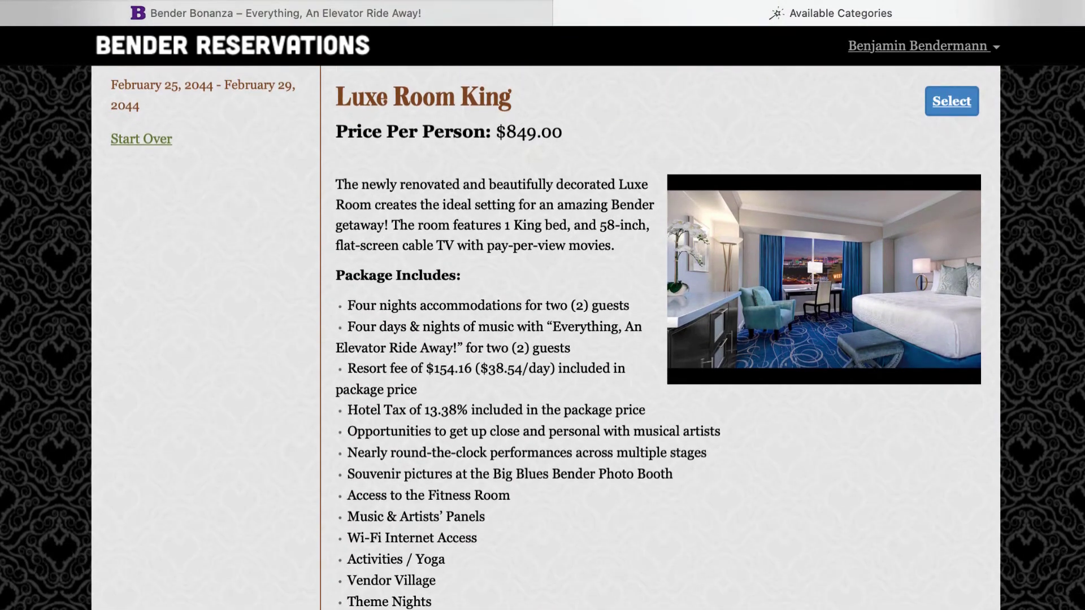
scroll(543, 337, "down", 14)
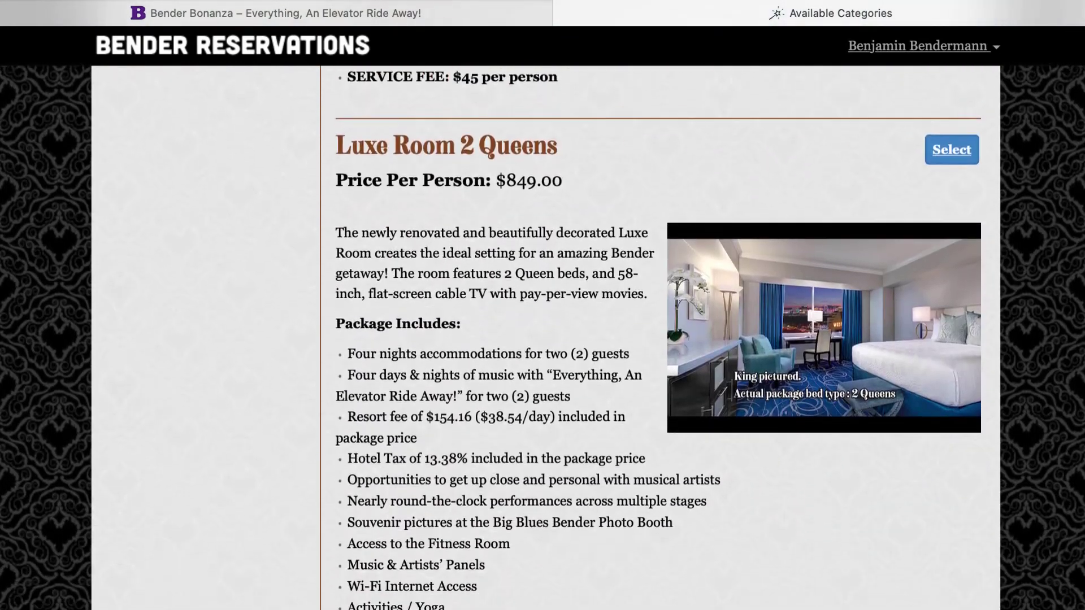
scroll(542, 338, "down", 1)
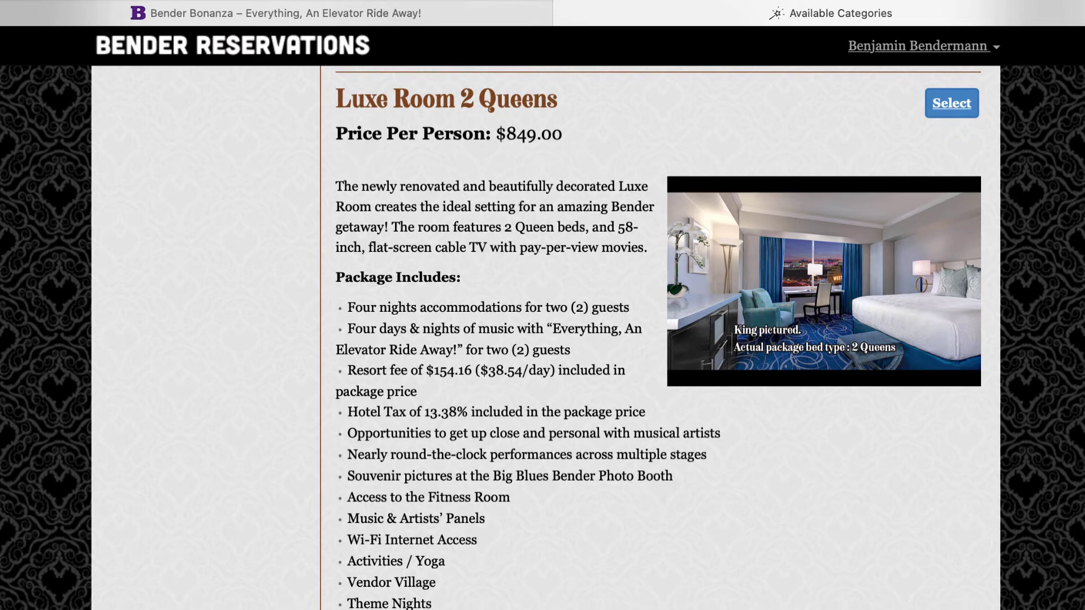
scroll(543, 338, "up", 14)
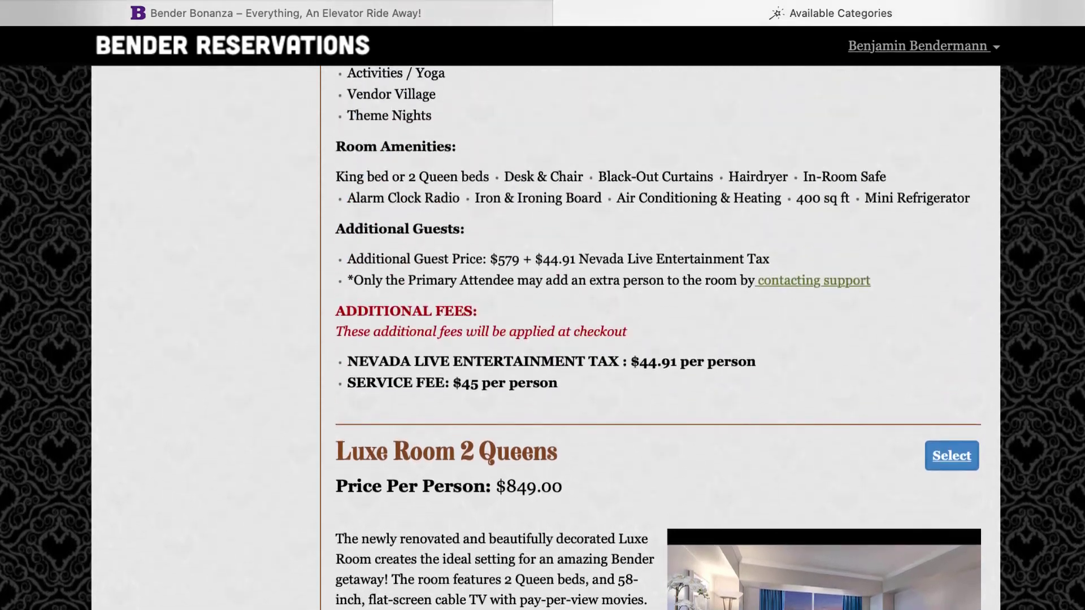
scroll(543, 337, "up", 5)
scroll(542, 338, "down", 2)
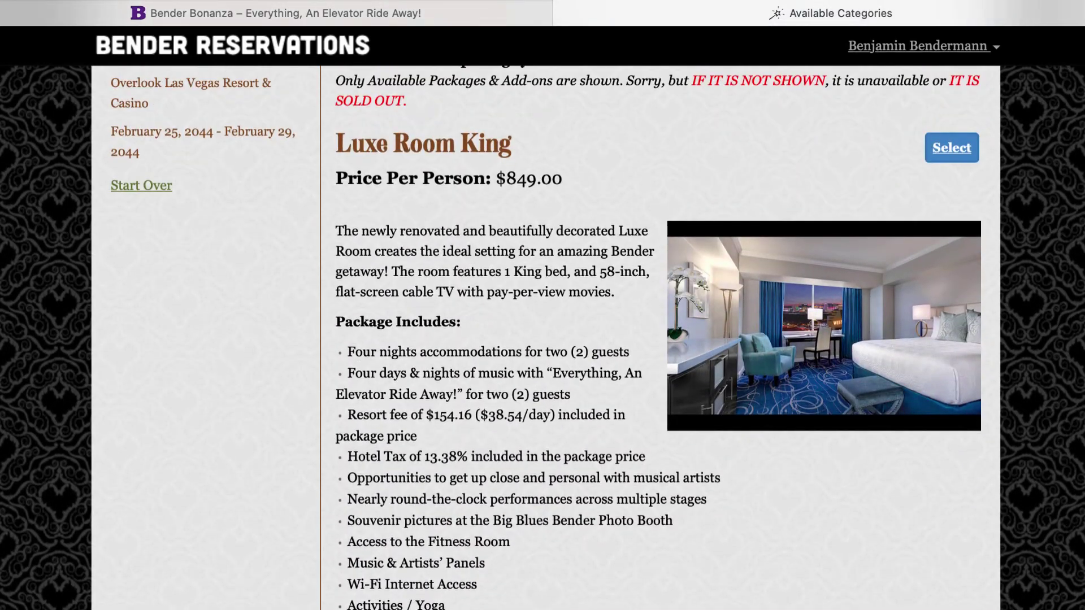
left_click(953, 148)
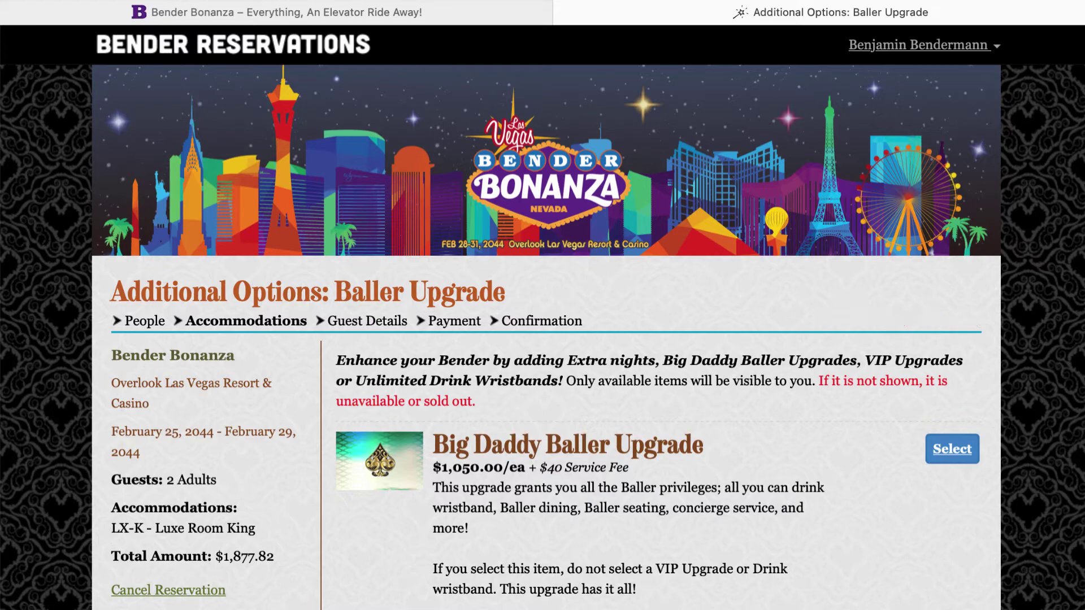
Decline the Big Daddy Baller Upgrade and the VIP Upgrade
scroll(1053, 482, "down", 3)
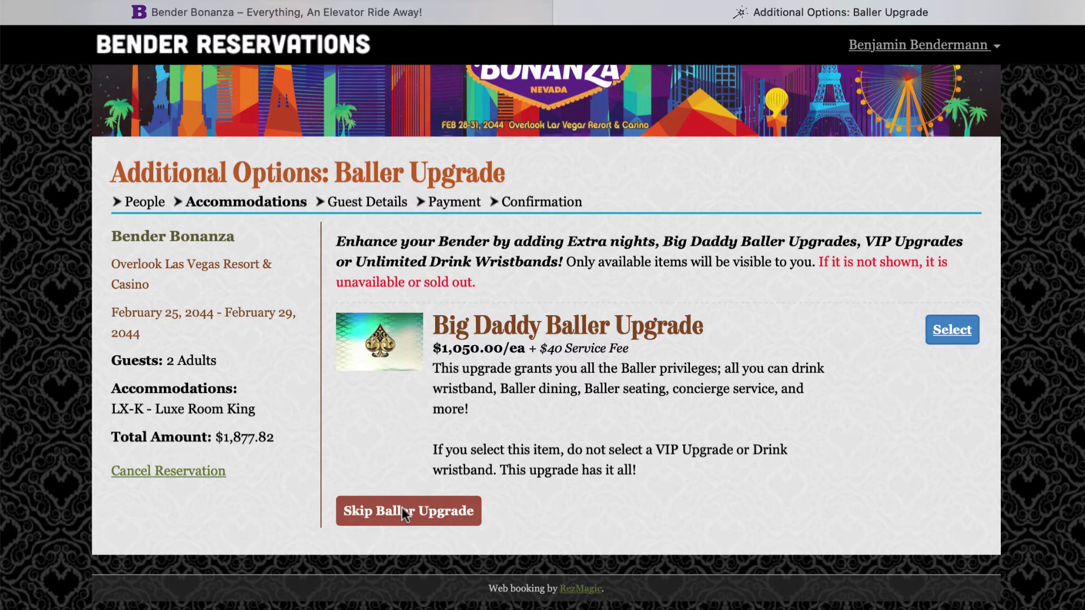
left_click(403, 512)
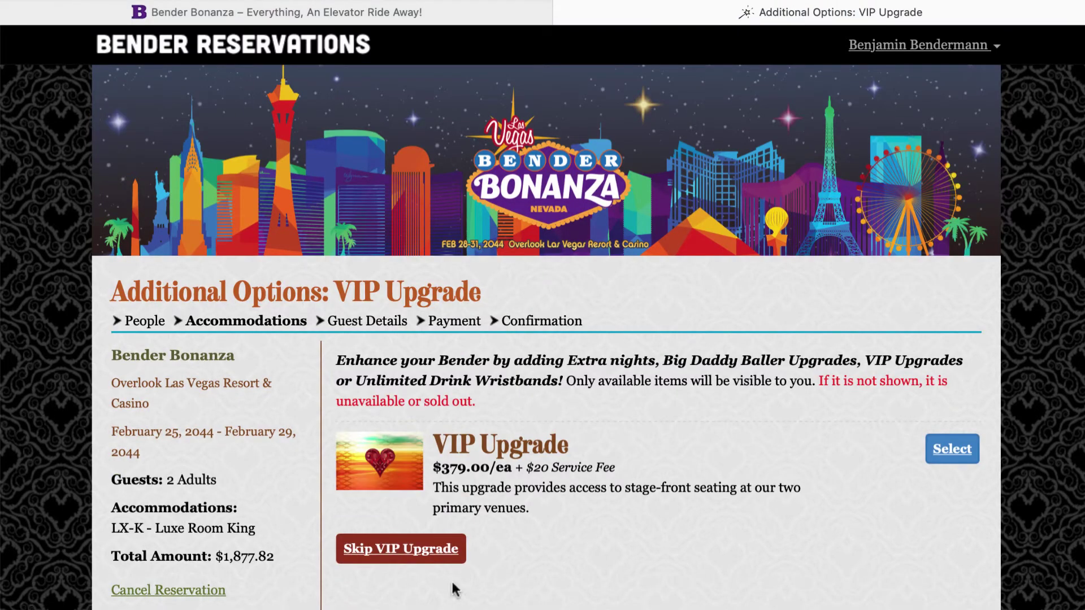
left_click(435, 551)
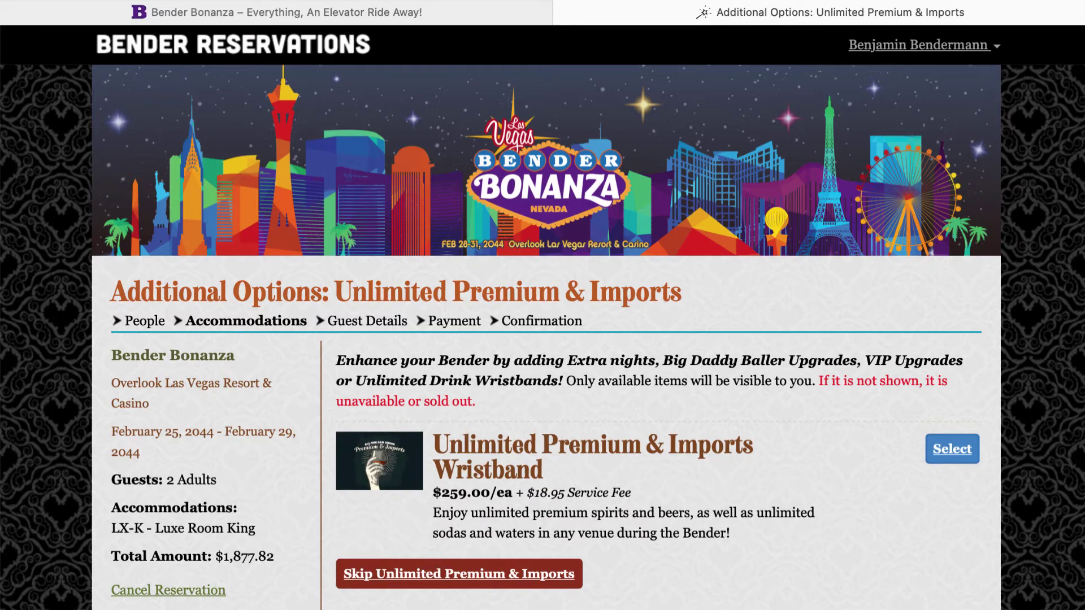
Add the Premium & Imports wristband for Adult 2 and Soda & Water for the primary guest
left_click(955, 448)
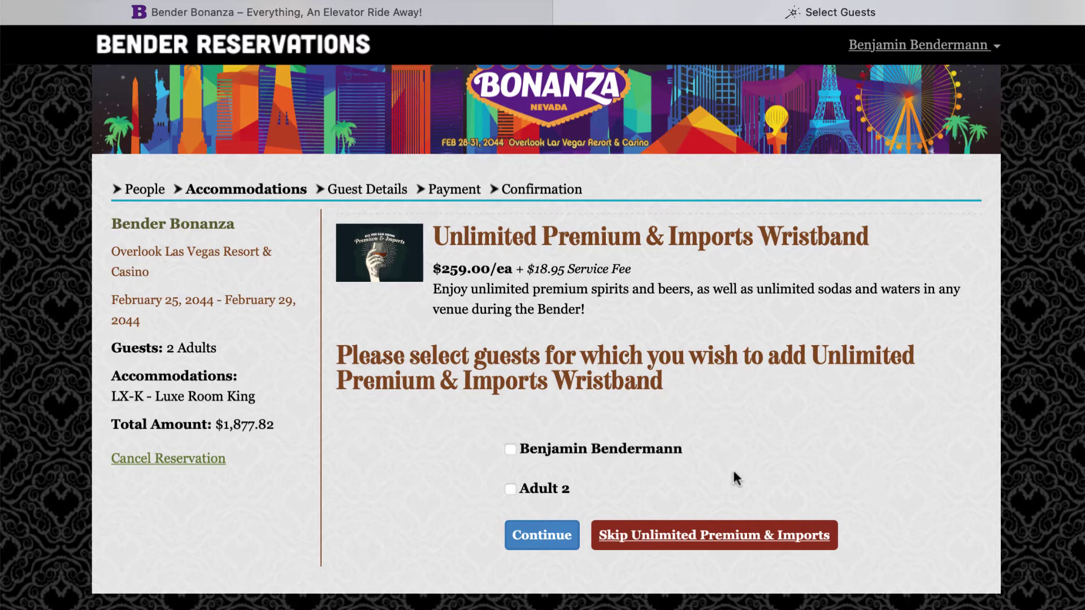
left_click(511, 490)
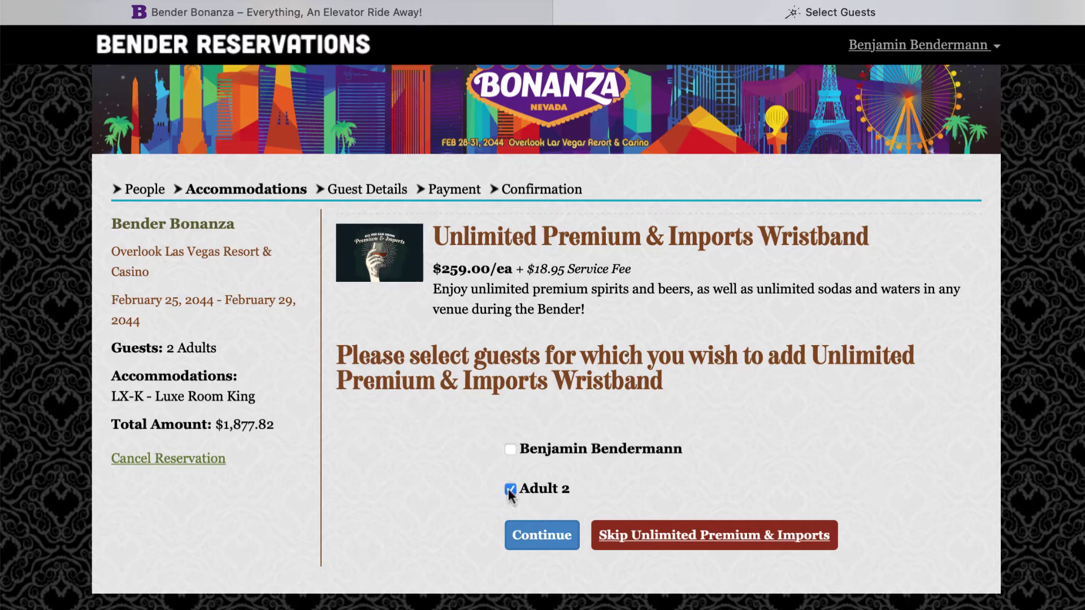
left_click(561, 546)
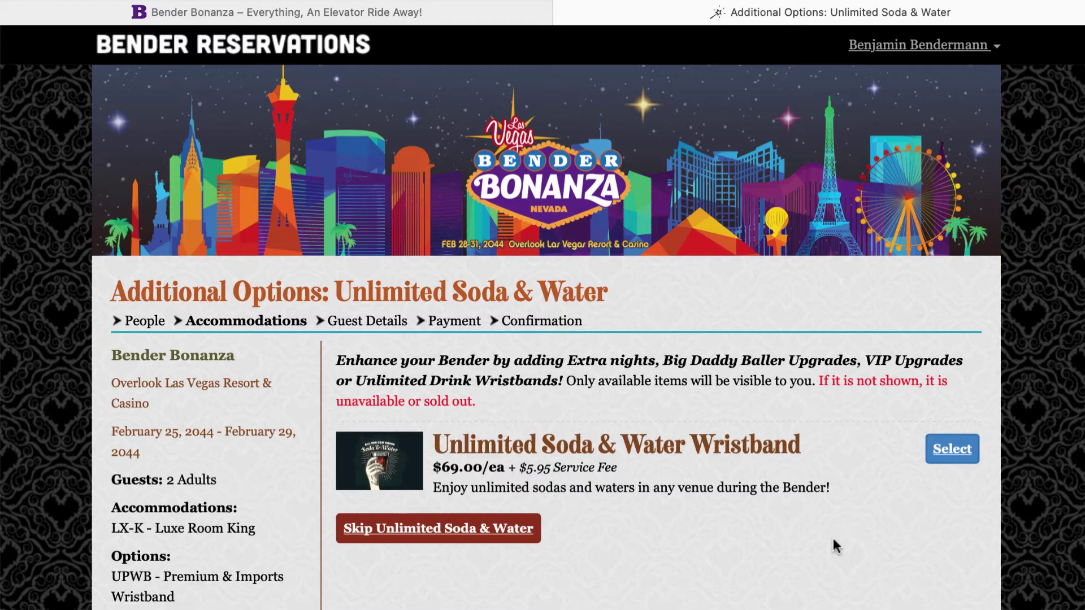
left_click(954, 449)
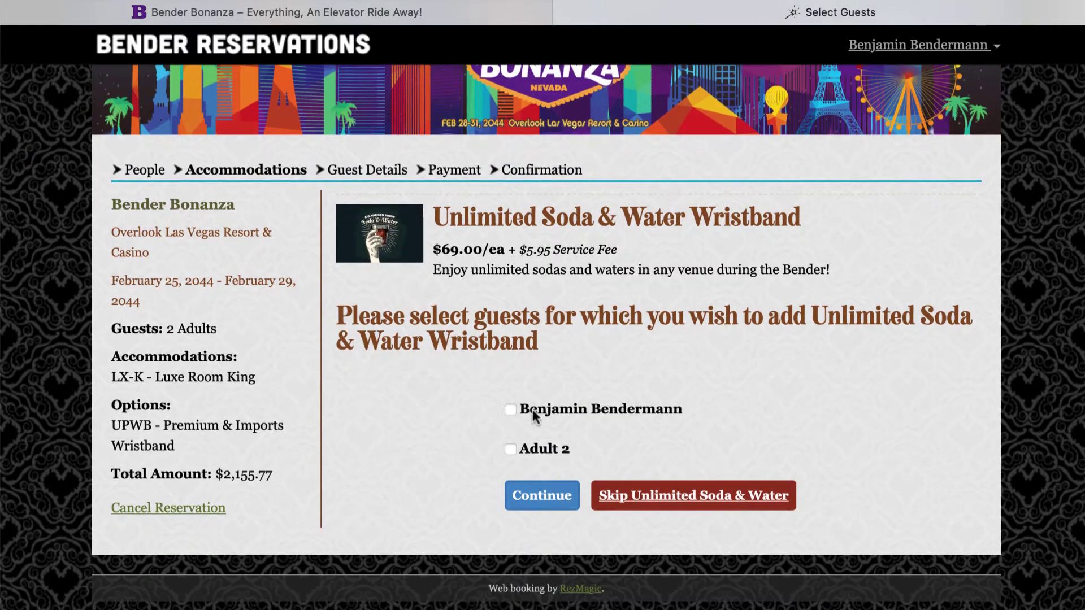
left_click(514, 408)
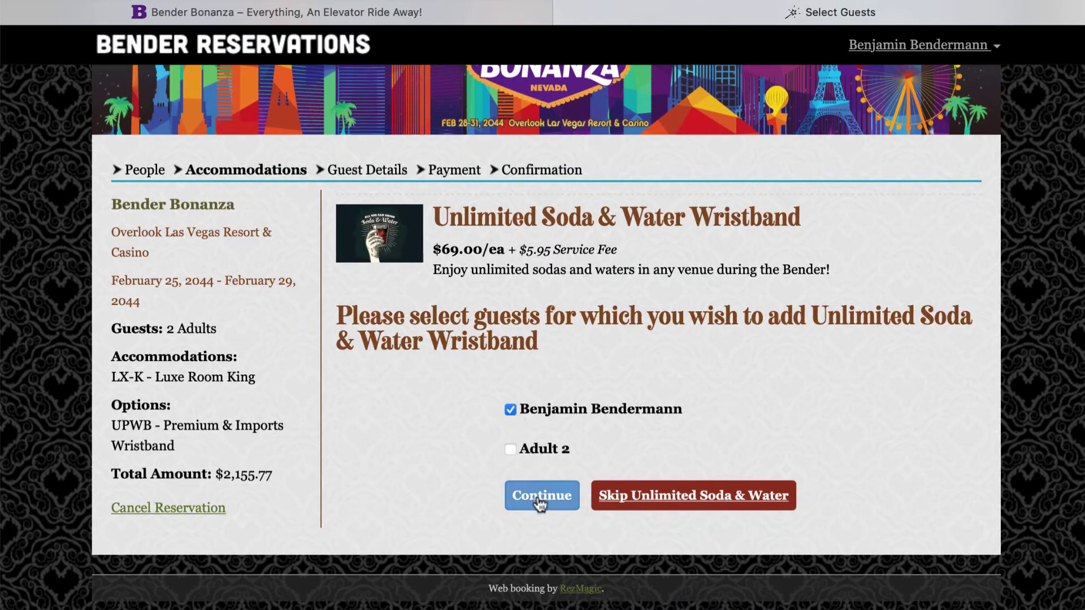
left_click(537, 495)
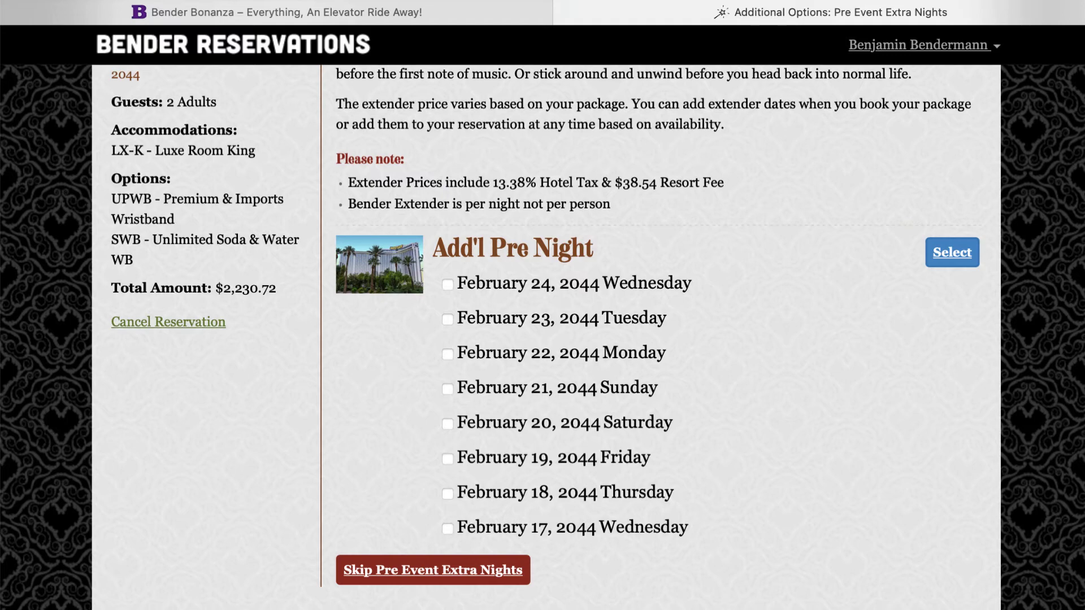
Add a February 24 pre-event extra night for both the primary guest and Adult 2
left_click(447, 285)
left_click(949, 255)
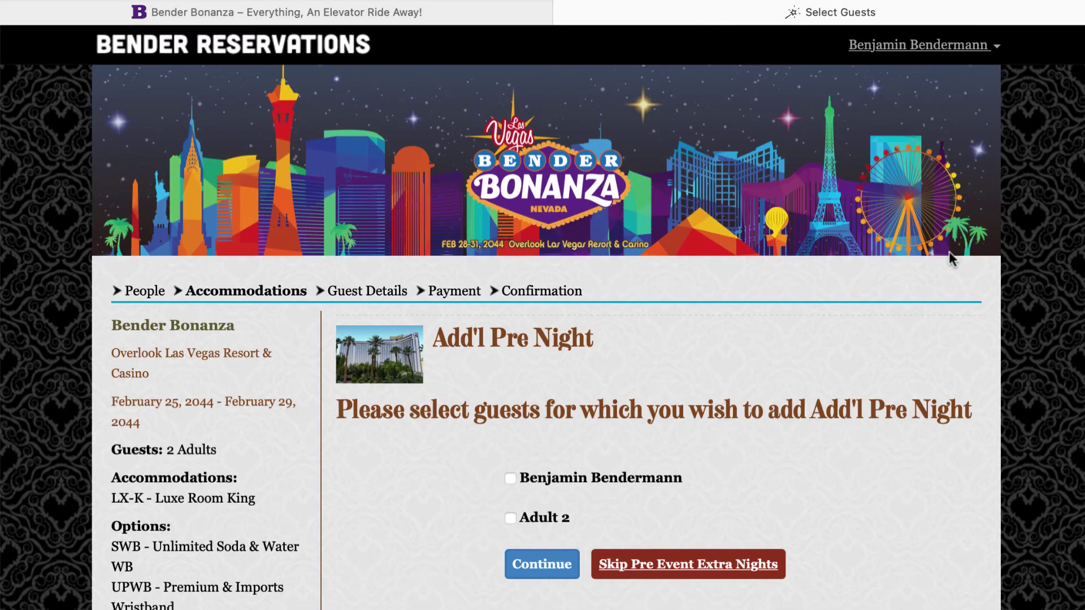
scroll(782, 375, "down", 2)
left_click(552, 383)
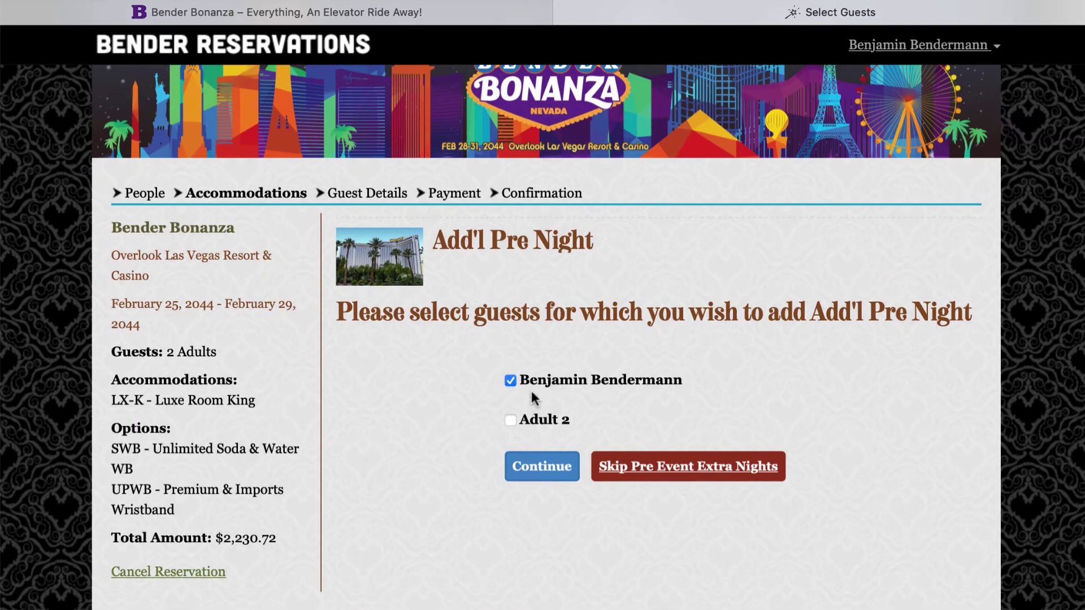
left_click(510, 421)
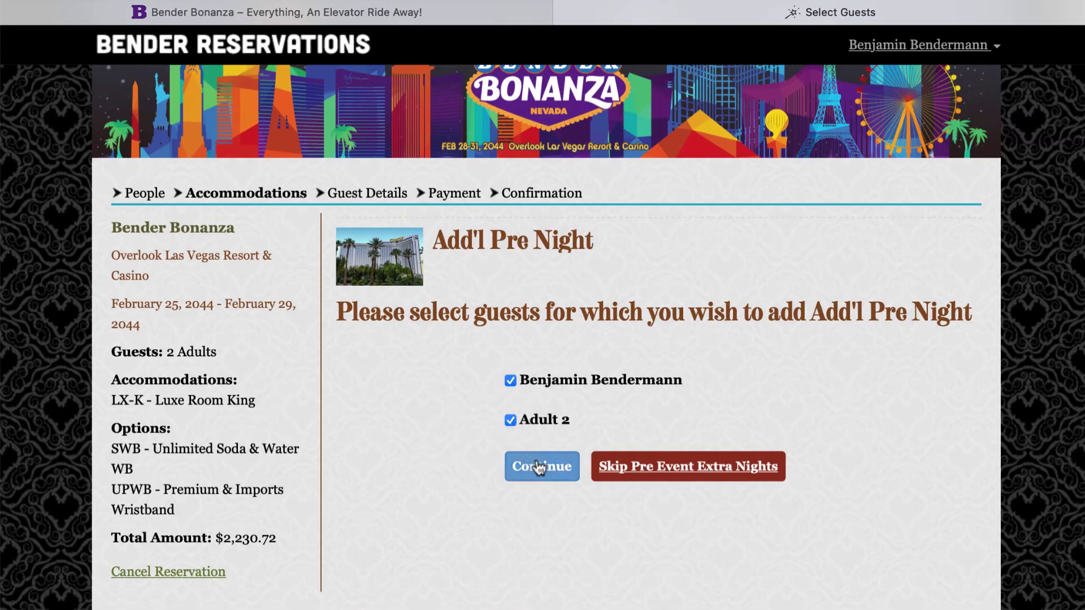
left_click(540, 467)
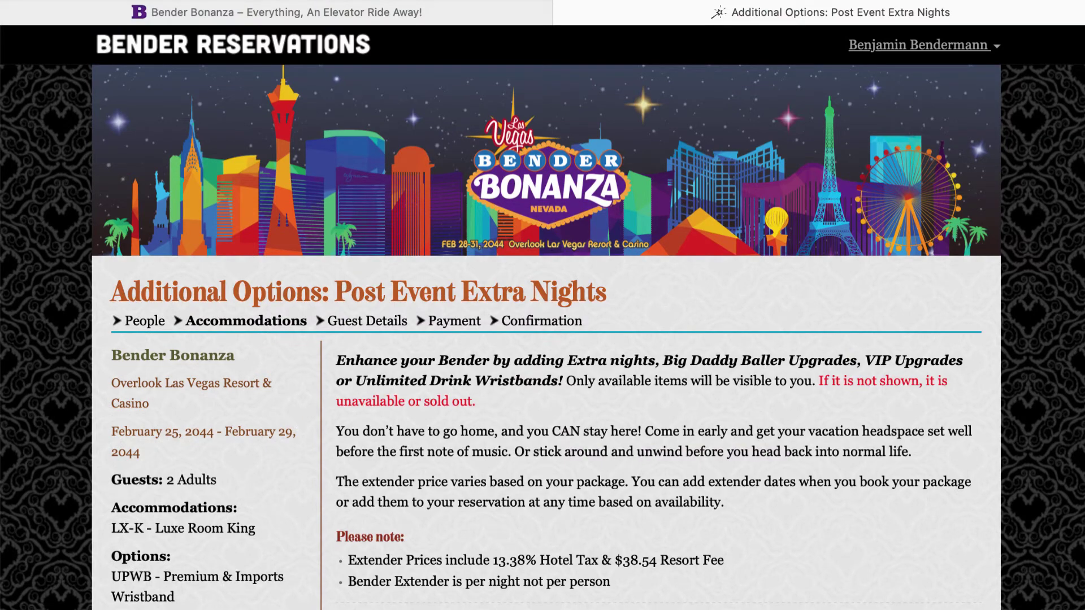
Add a February 29 post-event extra night for both guests
scroll(871, 266, "down", 5)
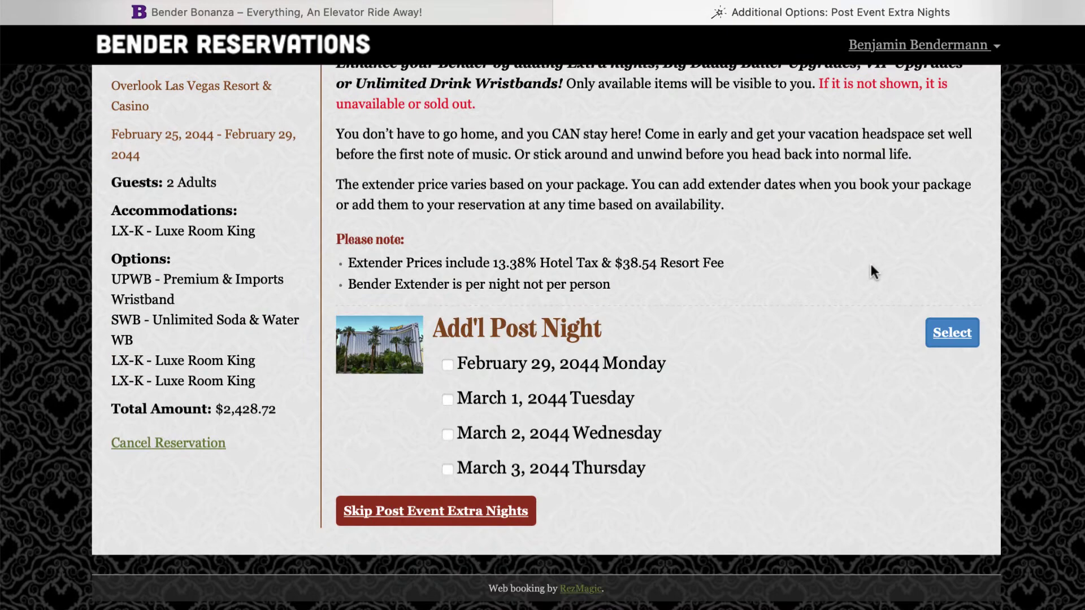
left_click(449, 367)
left_click(953, 332)
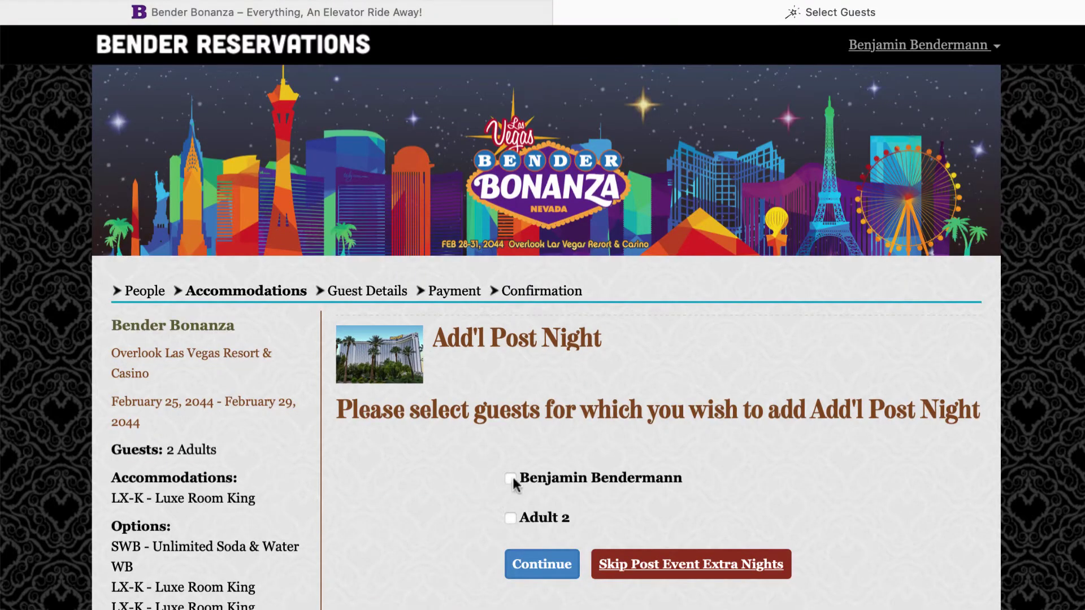
left_click(512, 480)
left_click(512, 517)
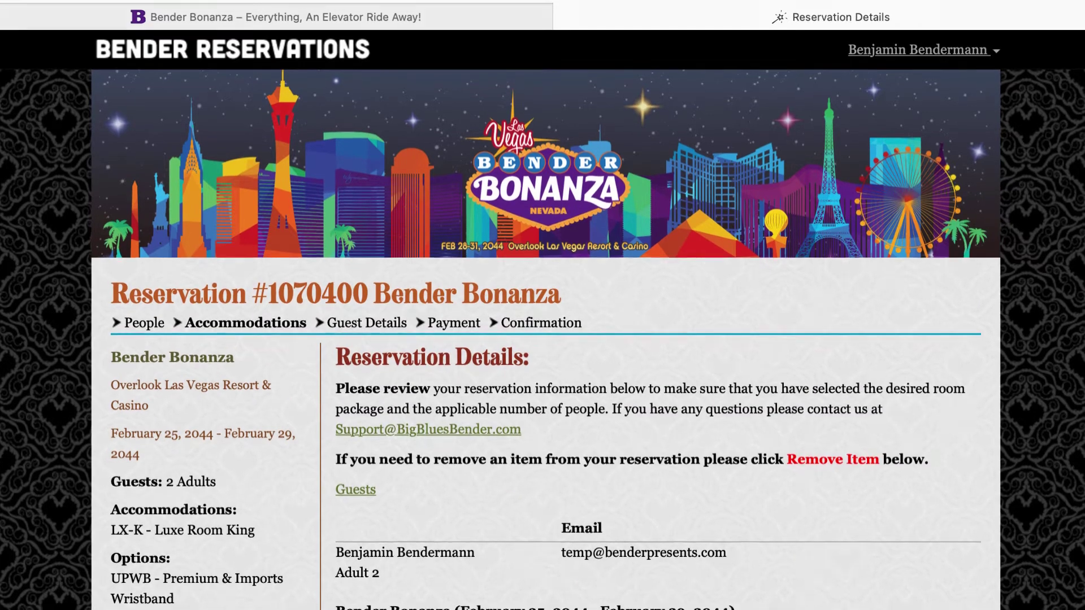
Scroll through the reservation details and open, then close, the extra options list
scroll(543, 339, "down", 3)
scroll(543, 339, "down", 10)
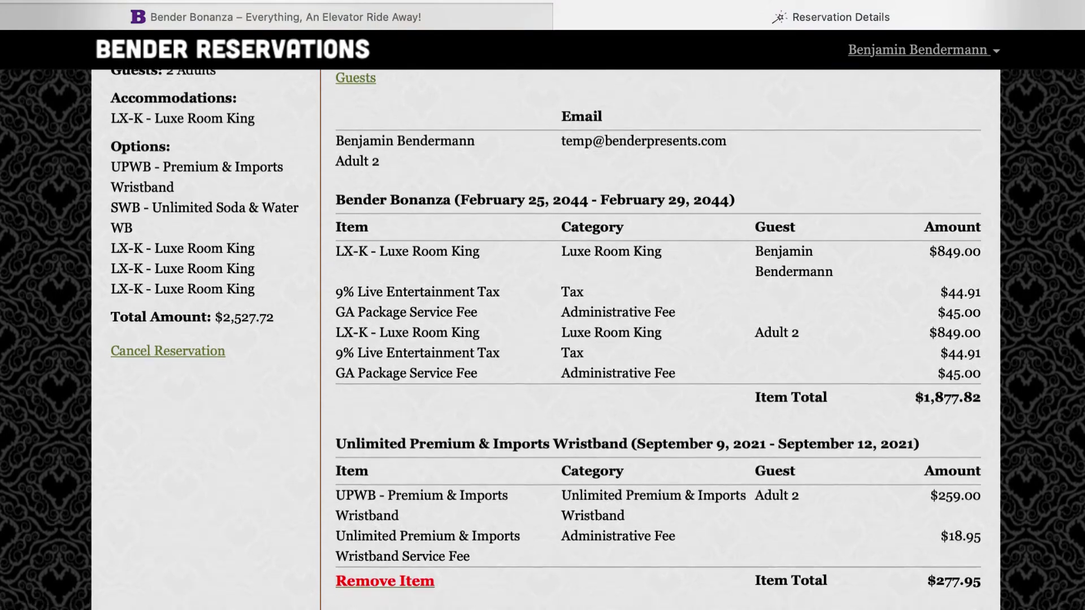
scroll(542, 339, "down", 5)
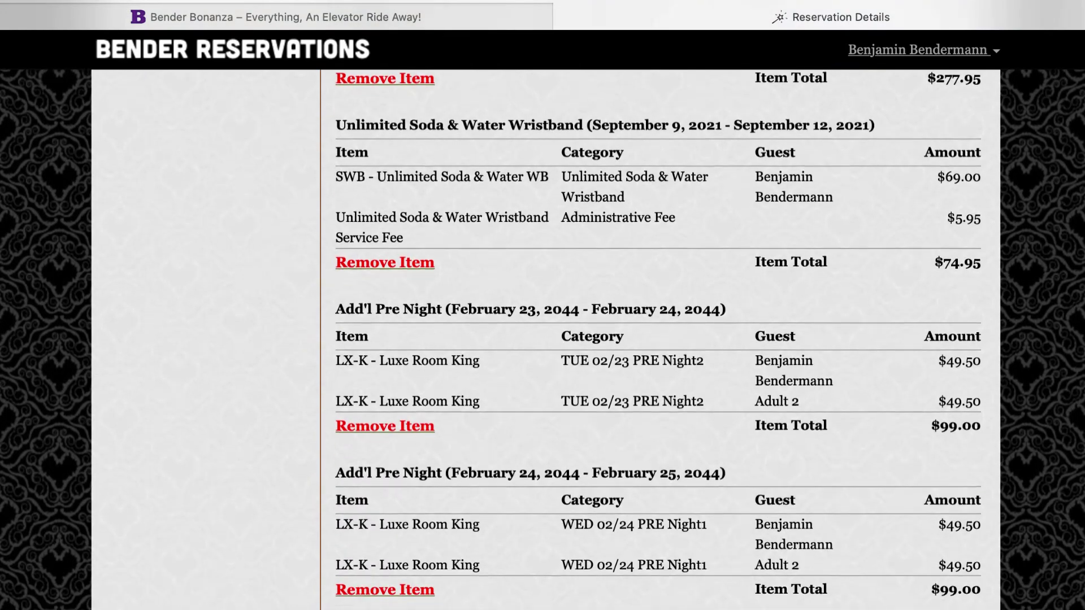
scroll(543, 339, "down", 1)
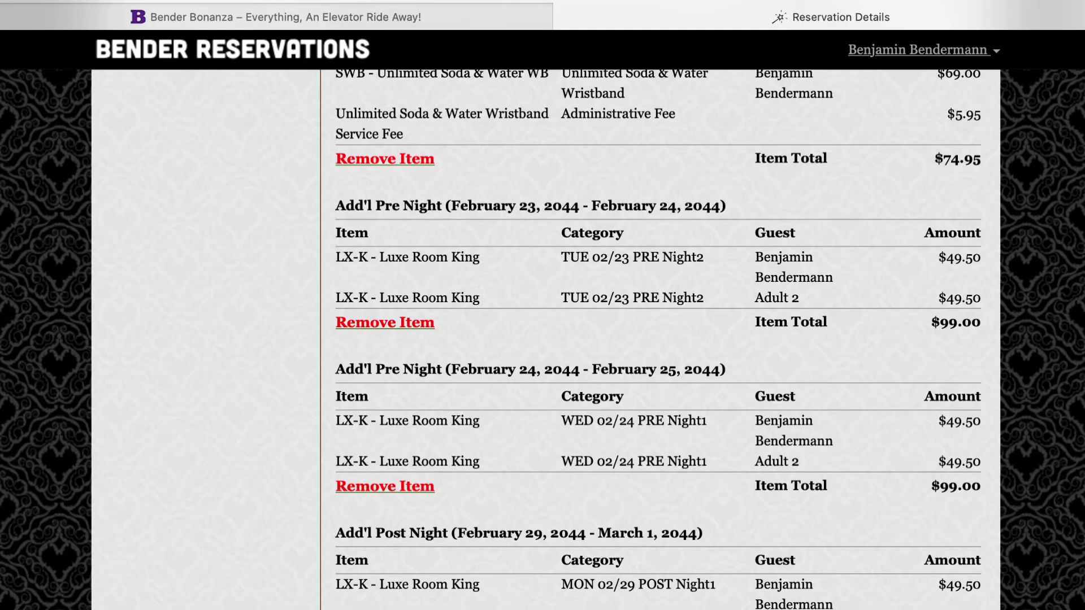
scroll(542, 339, "down", 4)
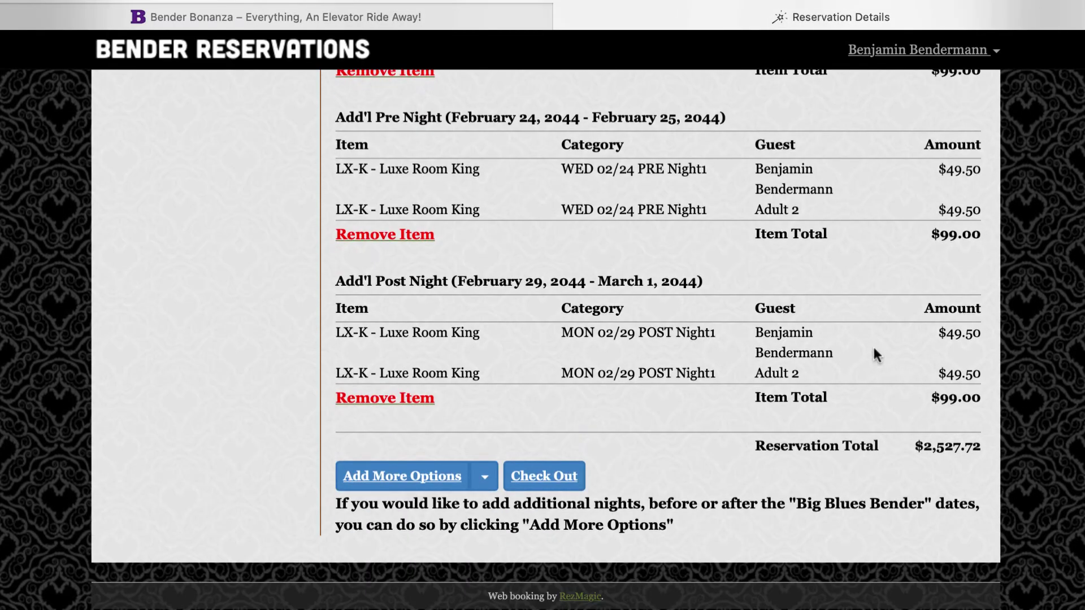
left_click(485, 481)
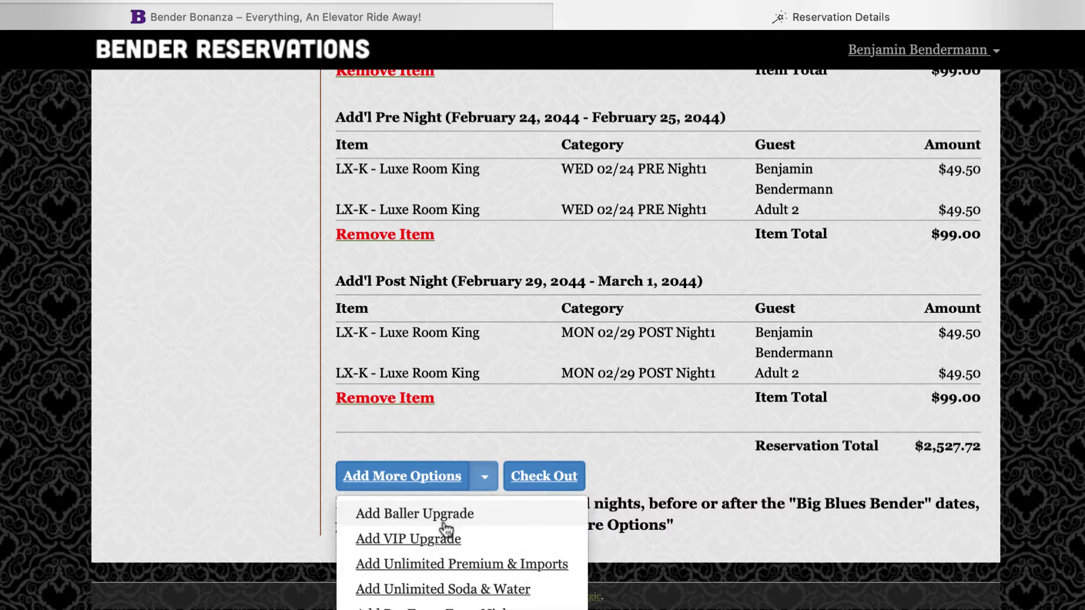
left_click(485, 481)
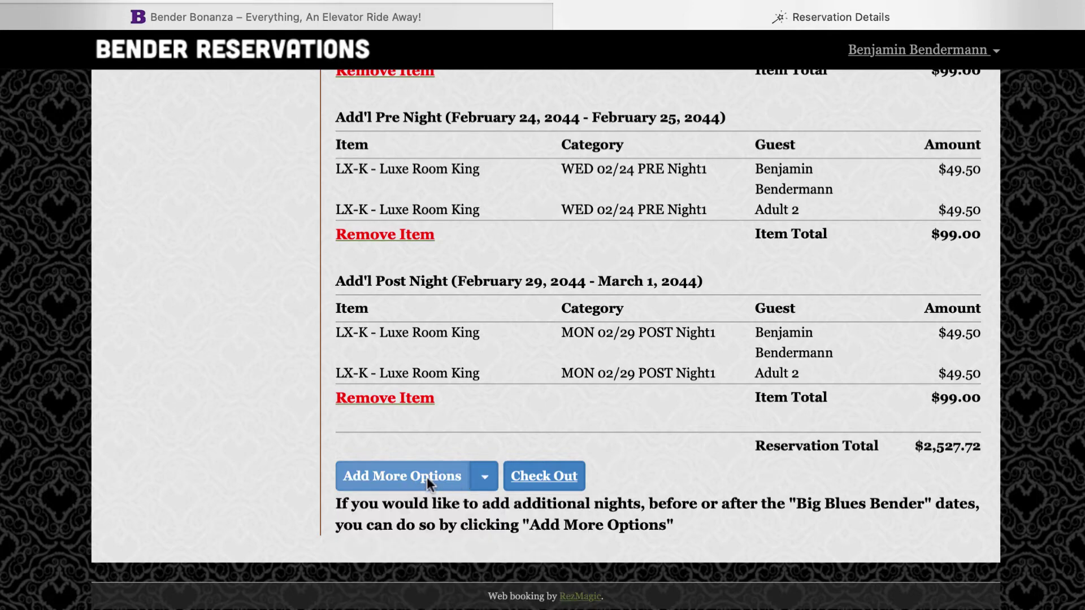
Step back through the add-ons, skipping upgrades, both wristbands, and pre- and post-event extra nights
left_click(426, 477)
scroll(426, 477, "down", 2)
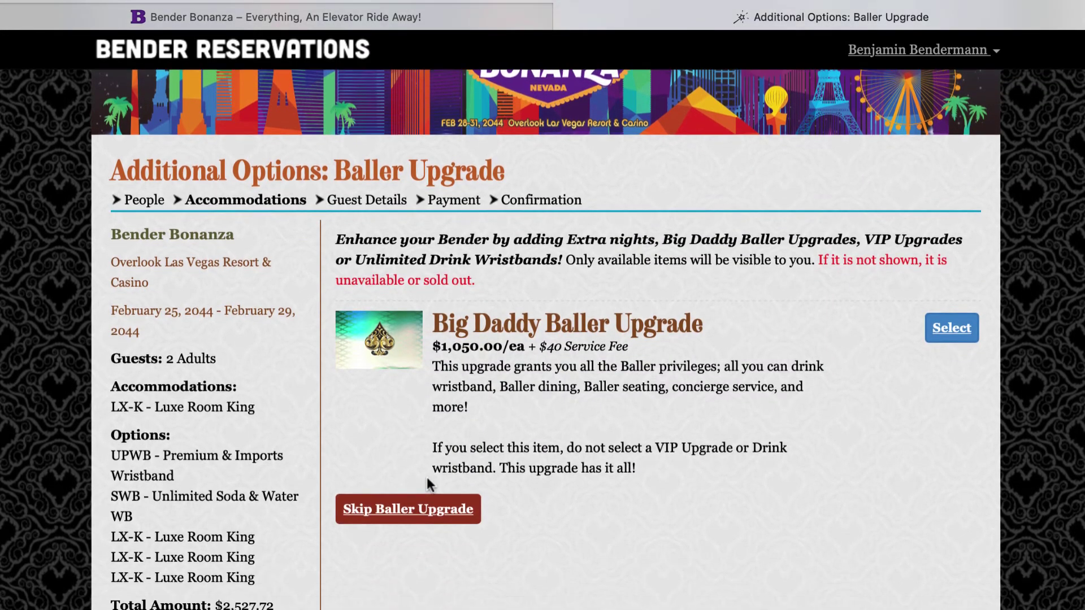
left_click(412, 511)
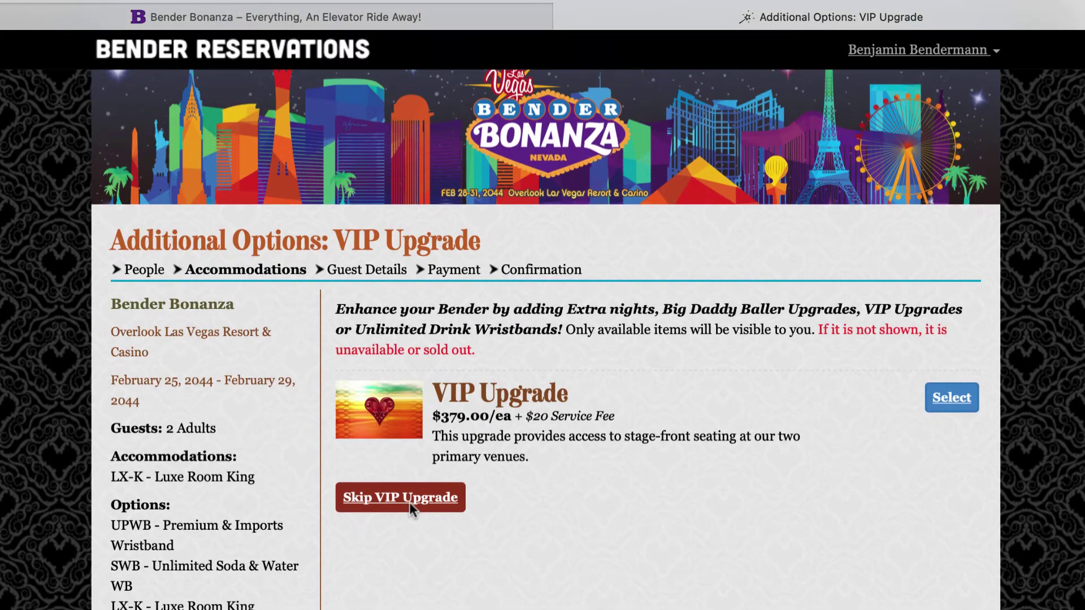
left_click(409, 502)
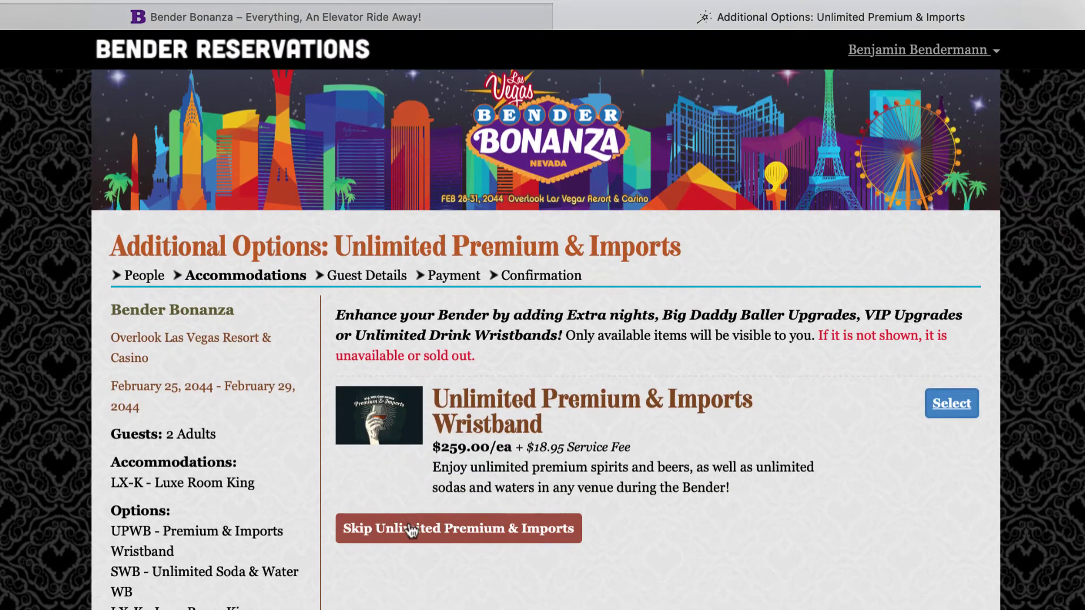
left_click(409, 523)
left_click(411, 516)
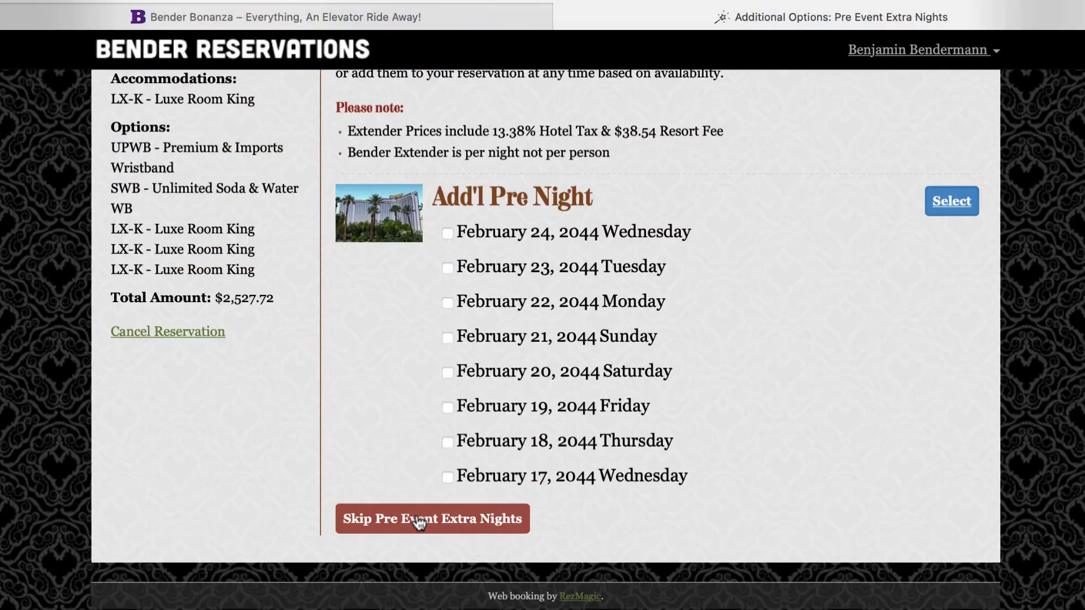
left_click(418, 520)
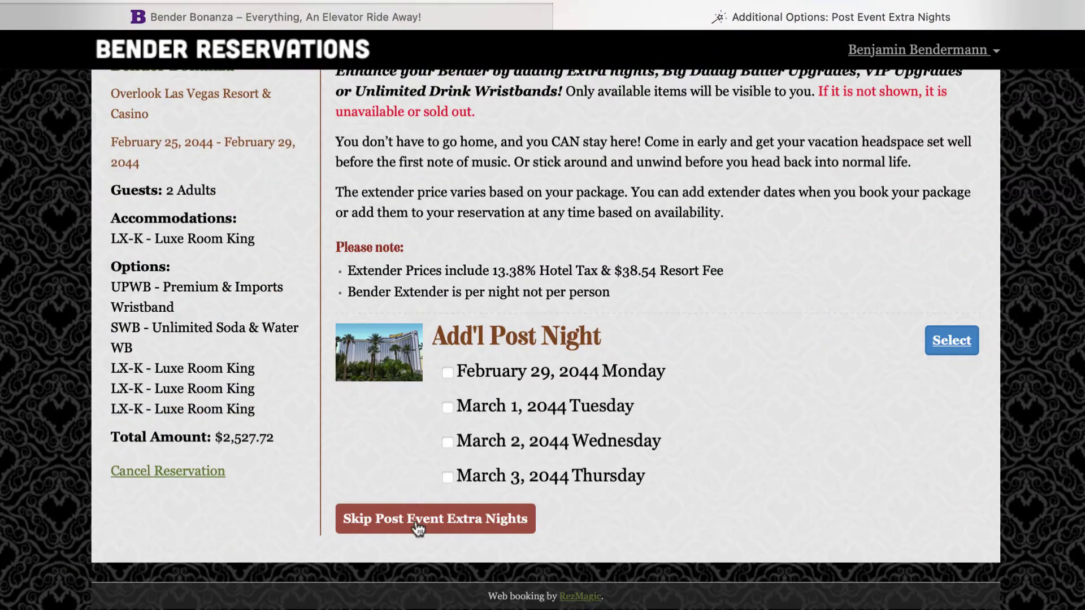
left_click(416, 514)
Review the itemized reservation totaling $2,527.72 and proceed to check out
scroll(416, 514, "down", 10)
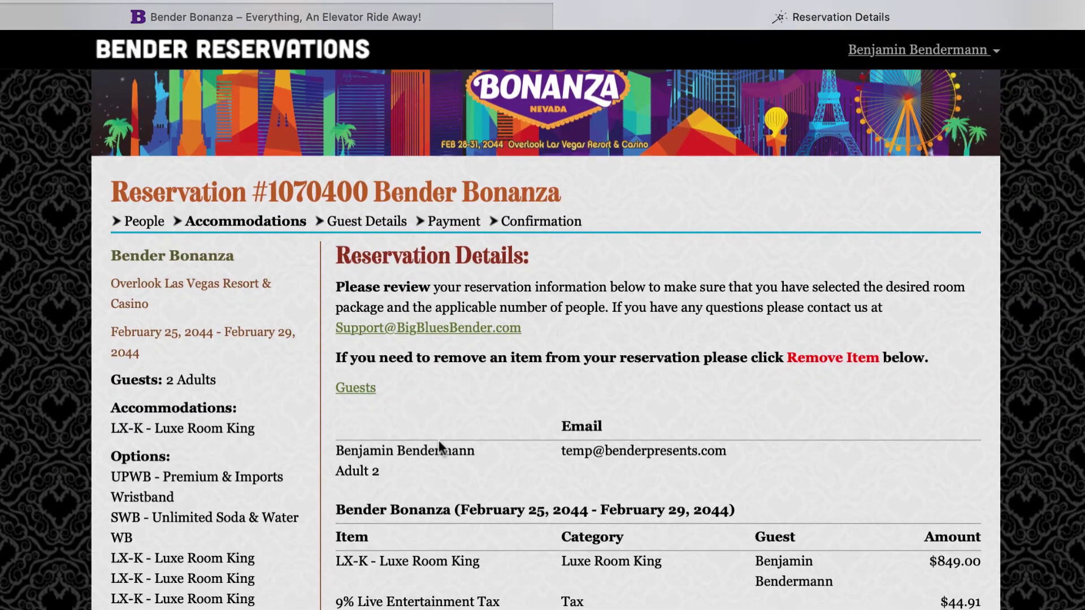
scroll(438, 440, "down", 5)
scroll(438, 439, "up", 15)
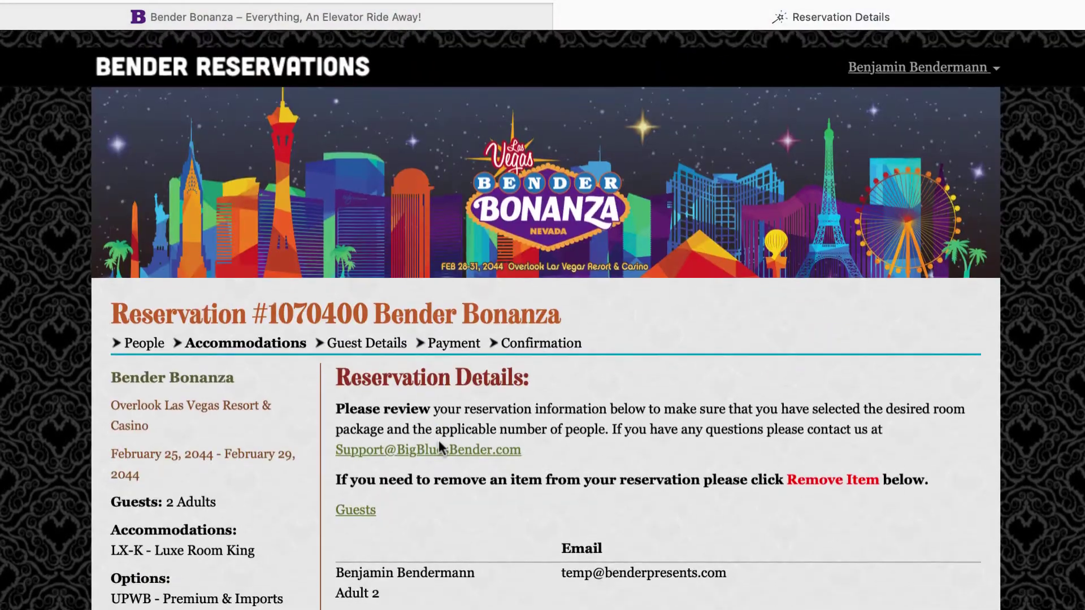
scroll(439, 440, "down", 15)
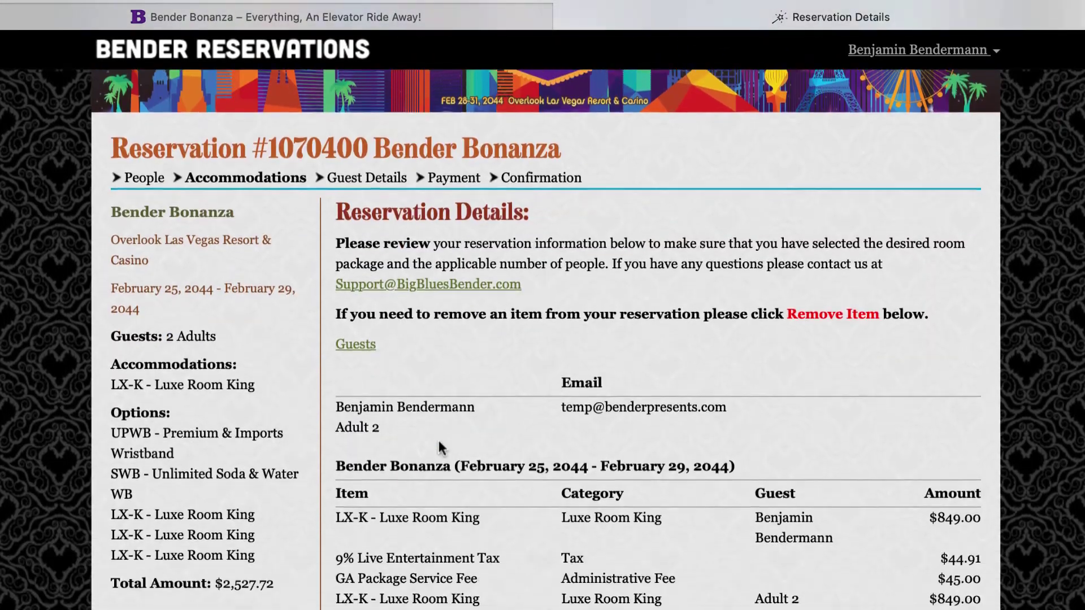
scroll(439, 445, "down", 10)
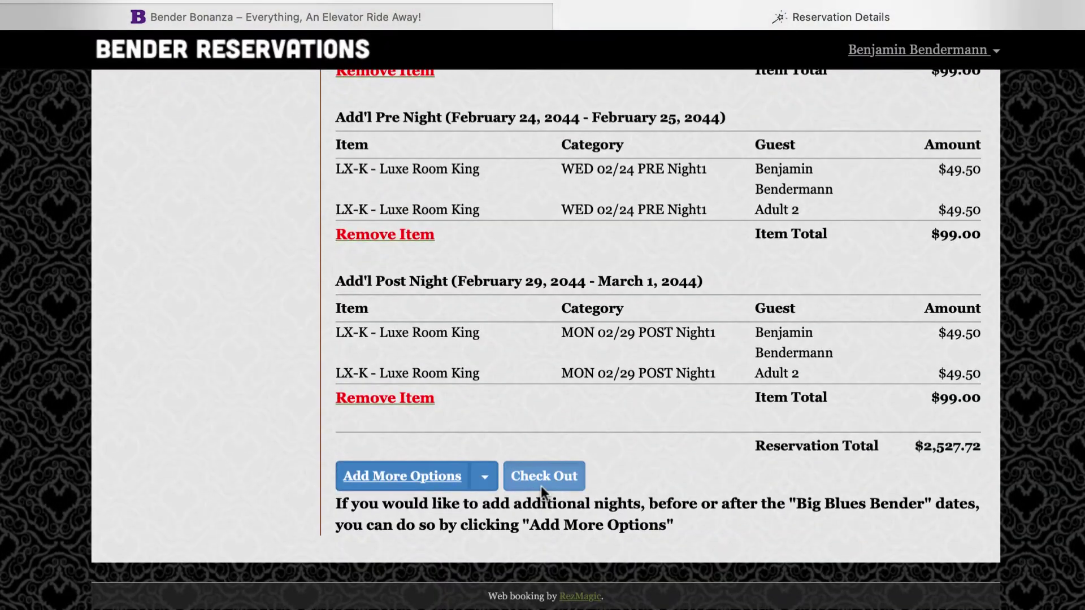
left_click(541, 479)
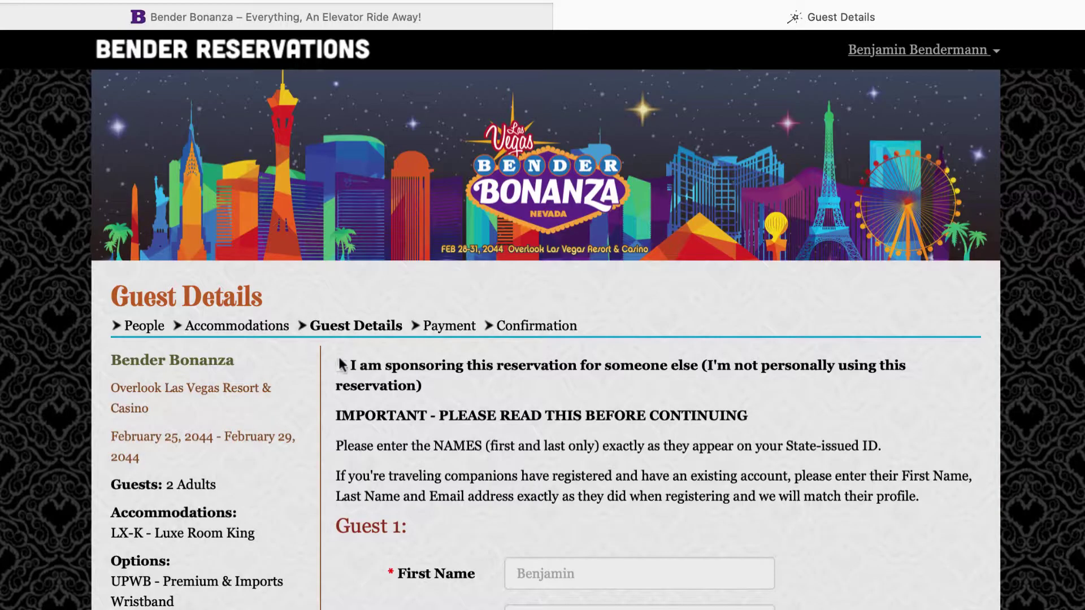
left_click(341, 366)
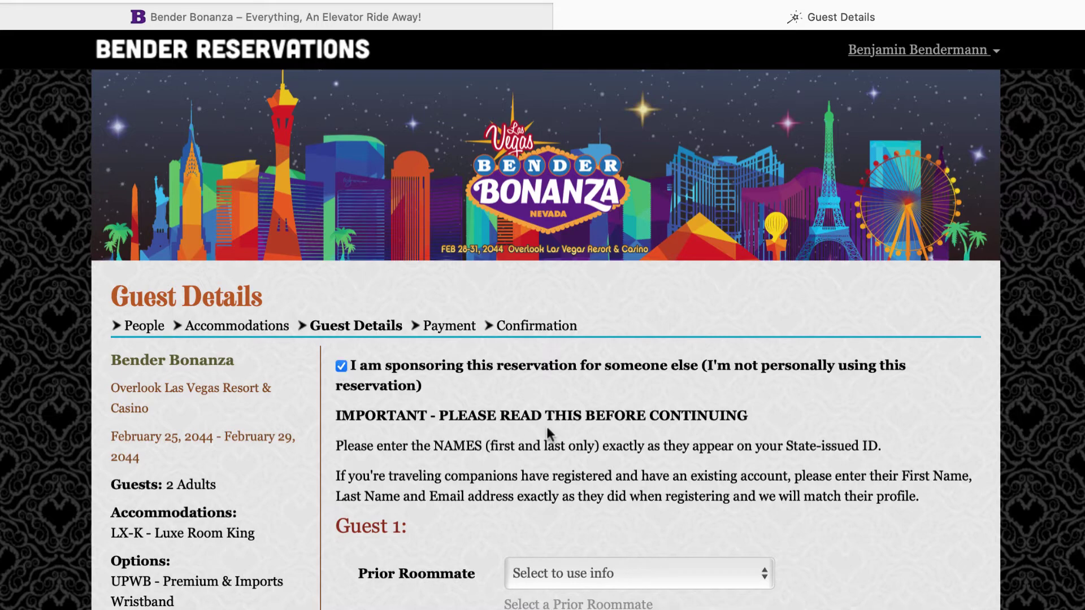
scroll(547, 426, "down", 3)
scroll(547, 428, "down", 5)
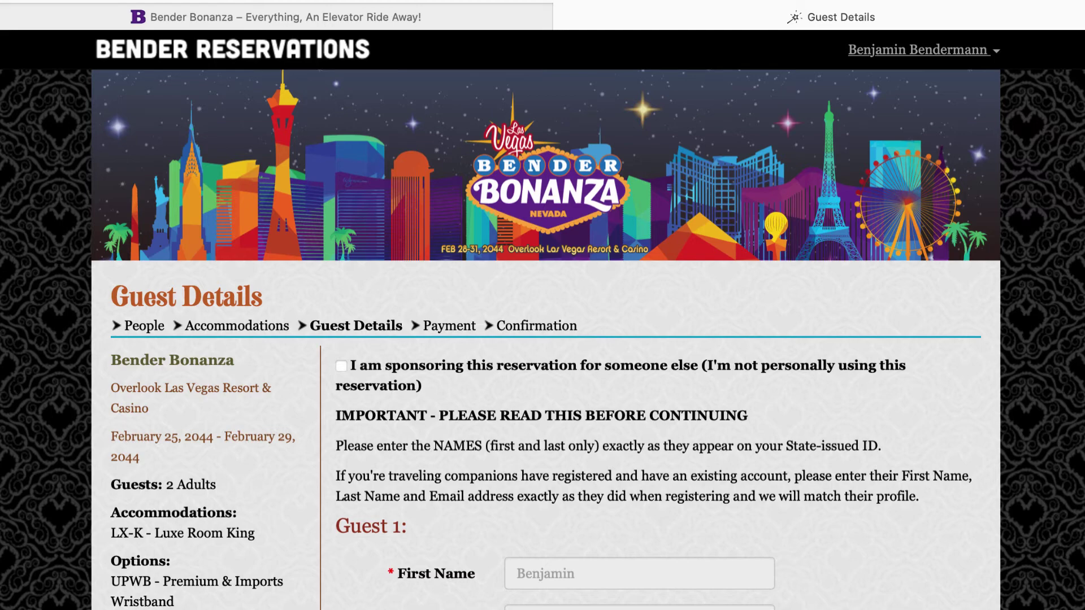
scroll(542, 339, "down", 5)
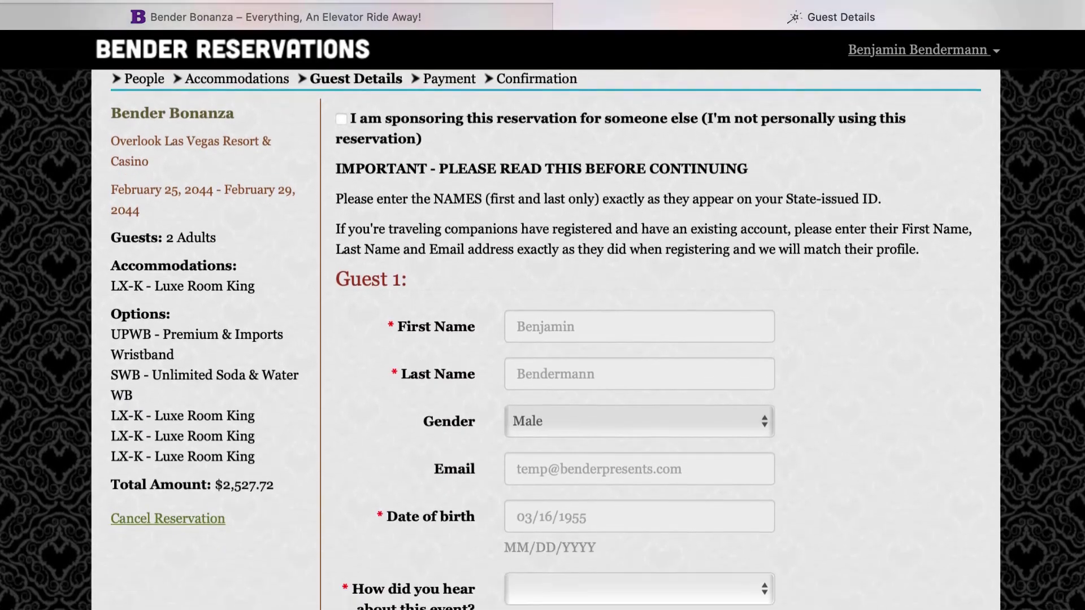
Record Guest 1's 'How did you hear' source as Web, specifically Facebook
scroll(542, 339, "down", 3)
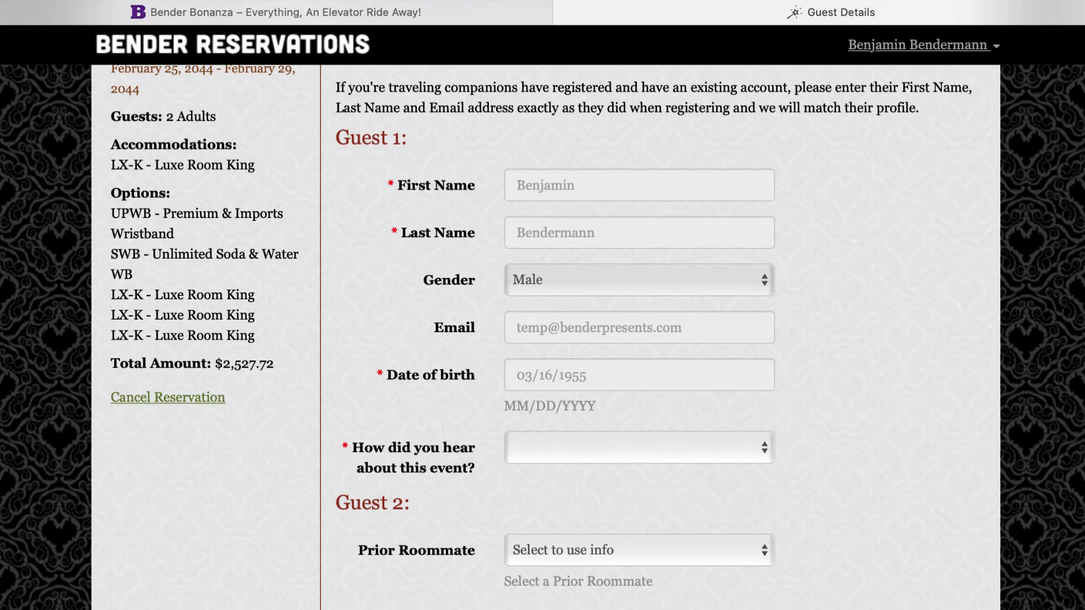
left_click(687, 443)
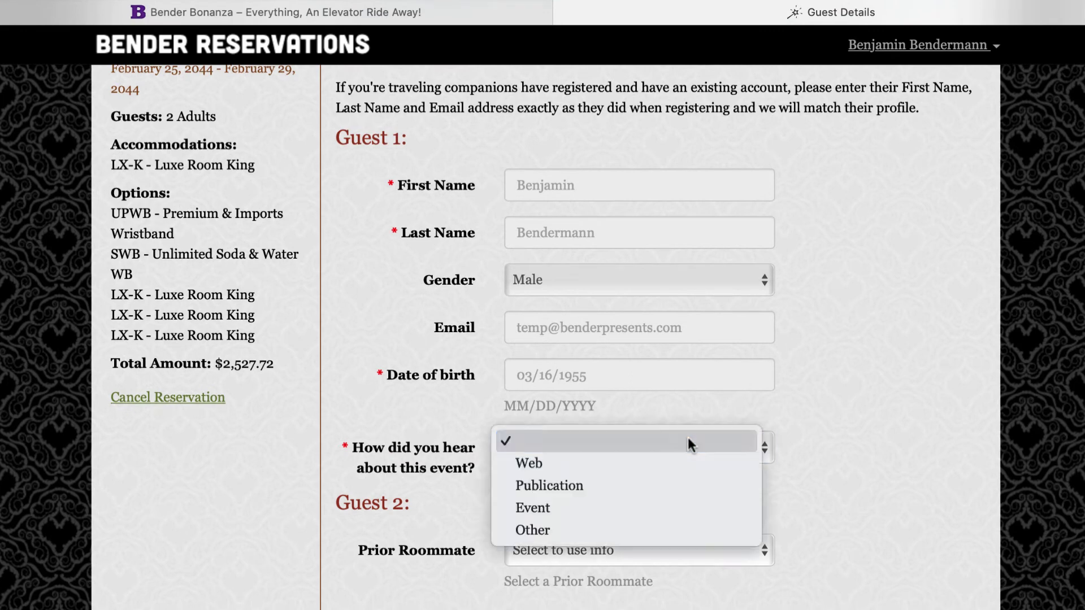
left_click(654, 460)
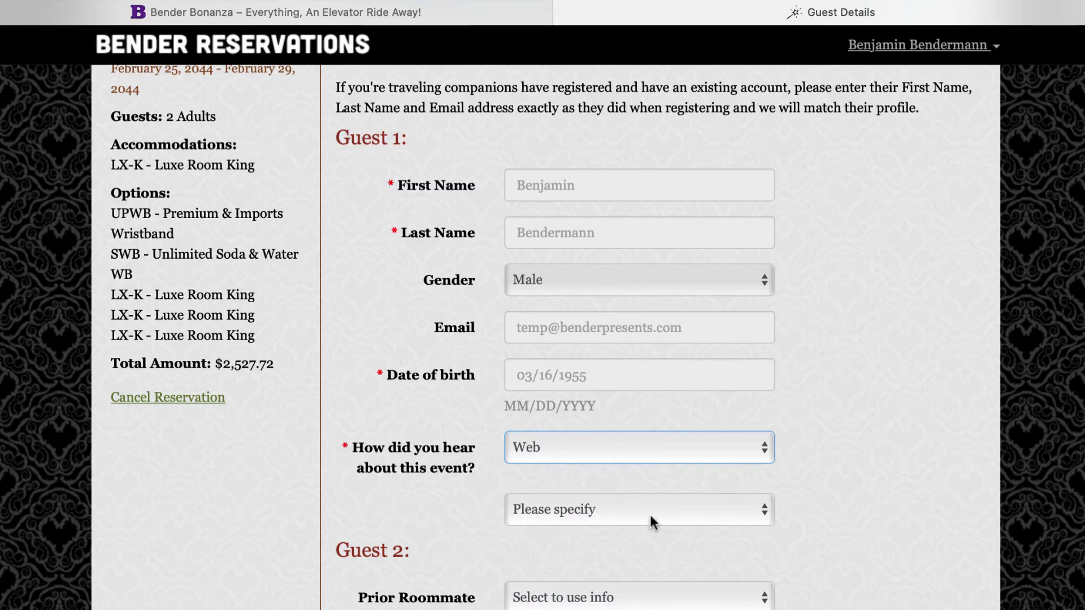
left_click(649, 513)
left_click(584, 525)
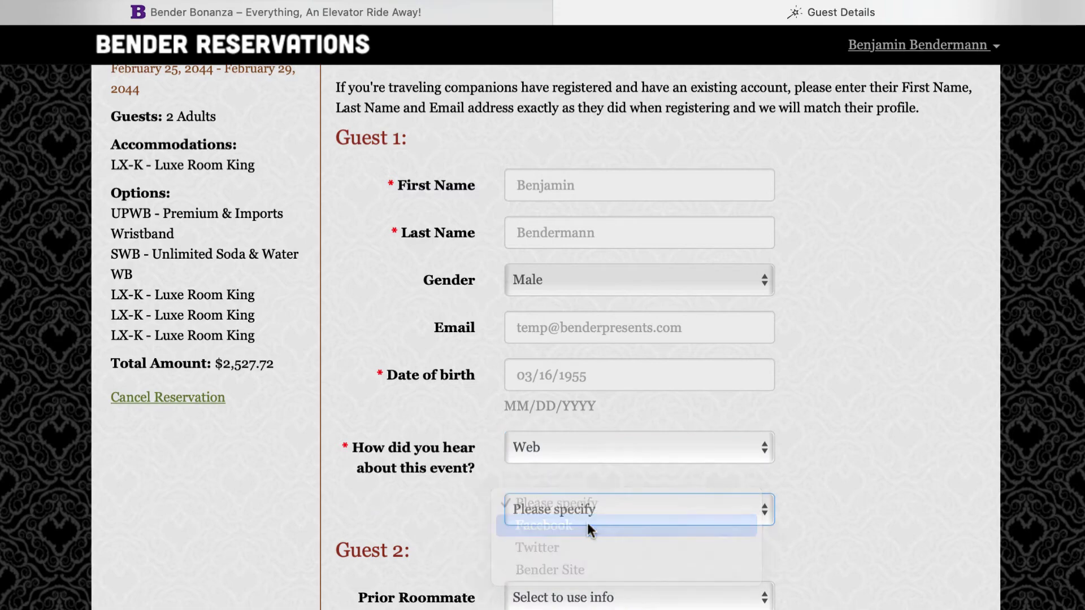
Enter Guest 2's first and last name and set gender to Male
scroll(939, 311, "down", 5)
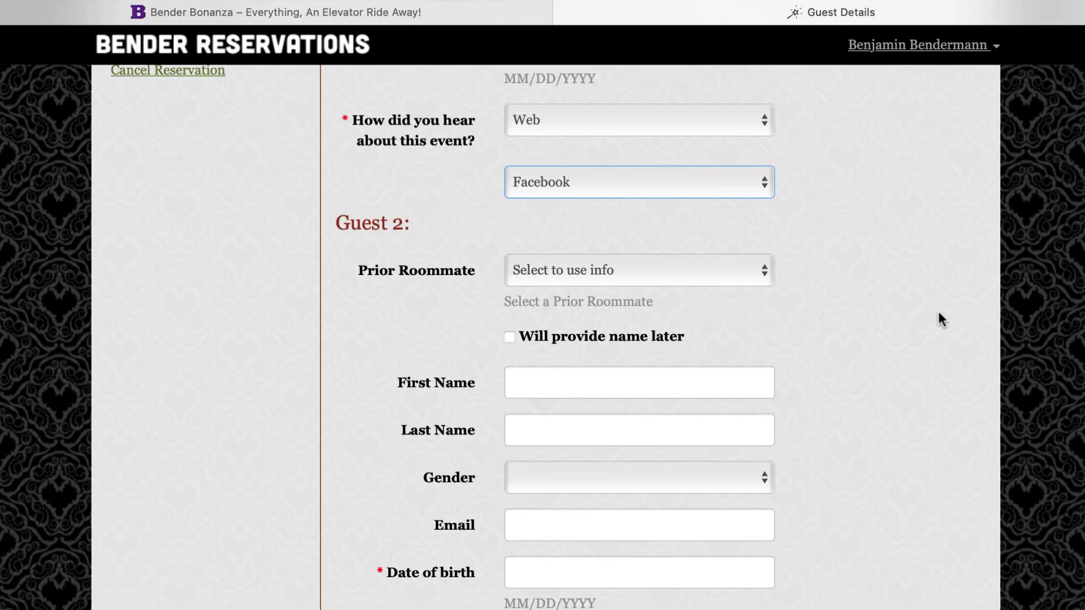
scroll(939, 313, "down", 3)
scroll(941, 319, "down", 1)
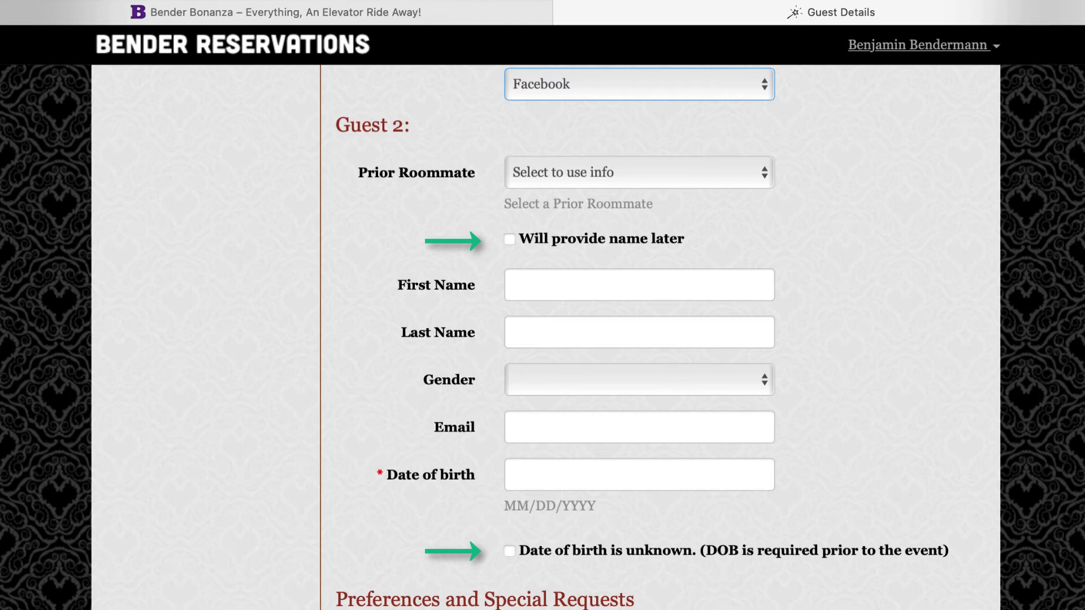
left_click(678, 287)
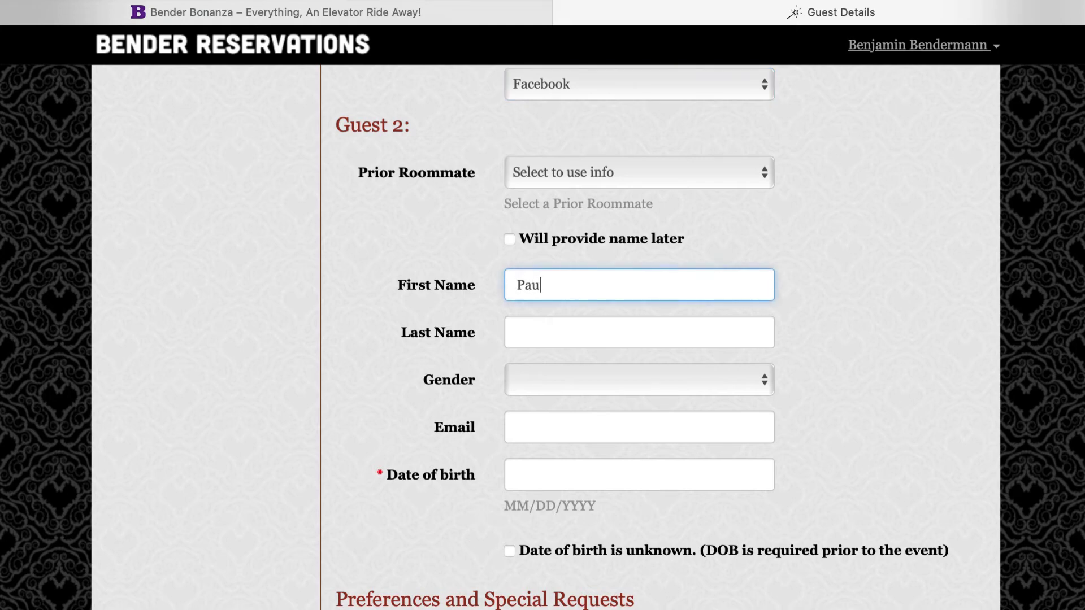
key("Tab")
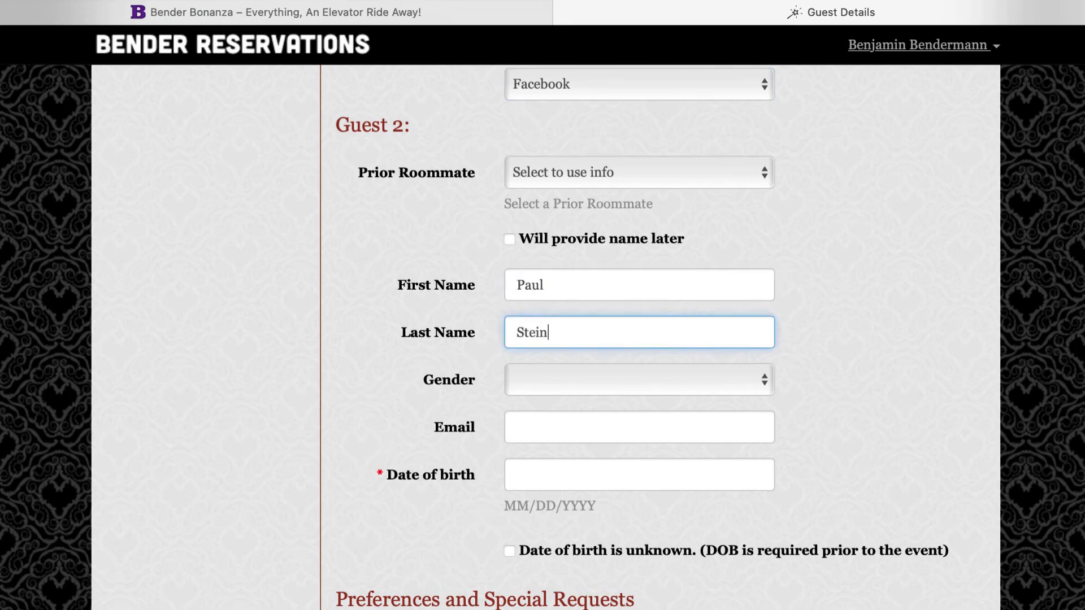
key("Tab")
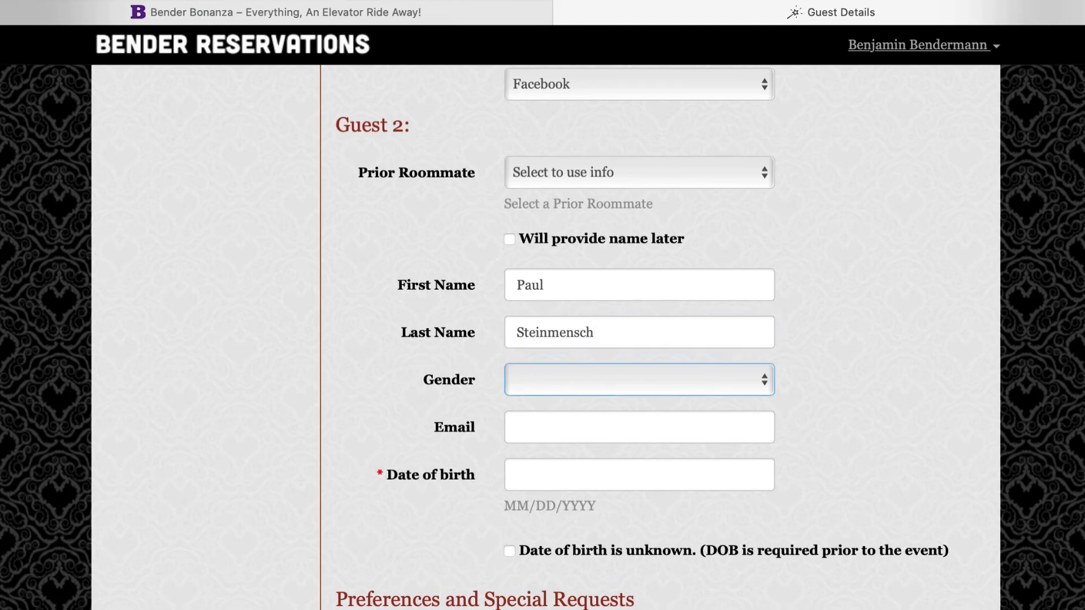
left_click(597, 388)
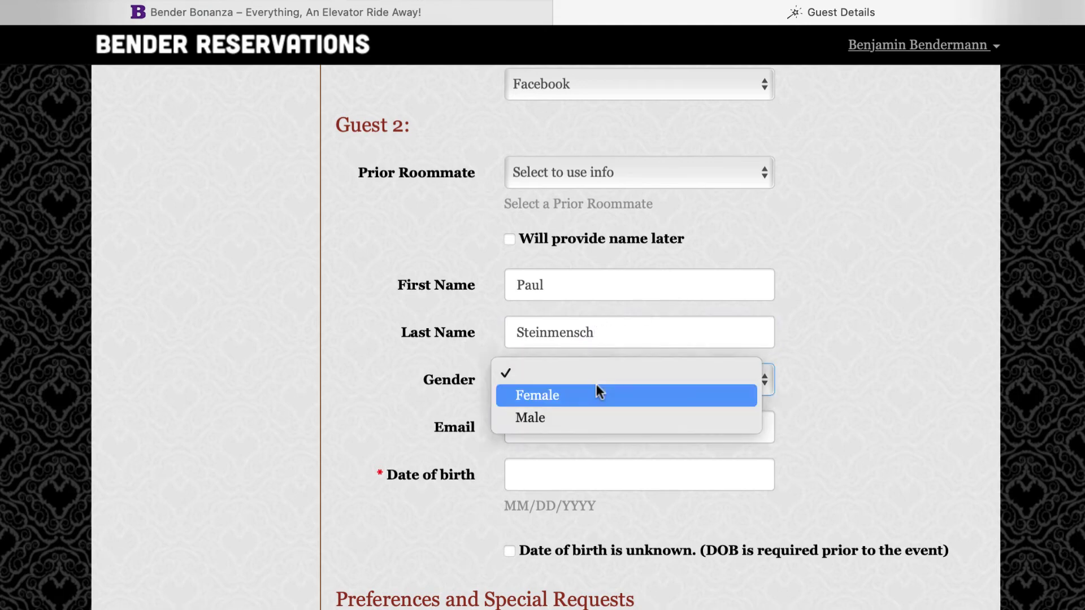
left_click(571, 419)
Fill in Guest 2's e-mail address and date of birth
left_click(574, 428)
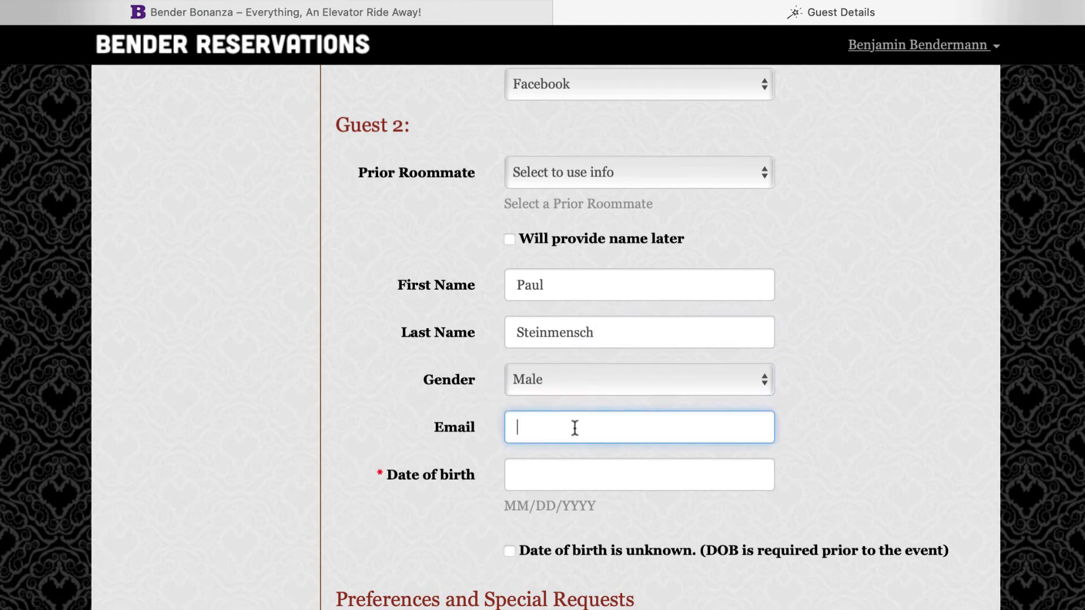
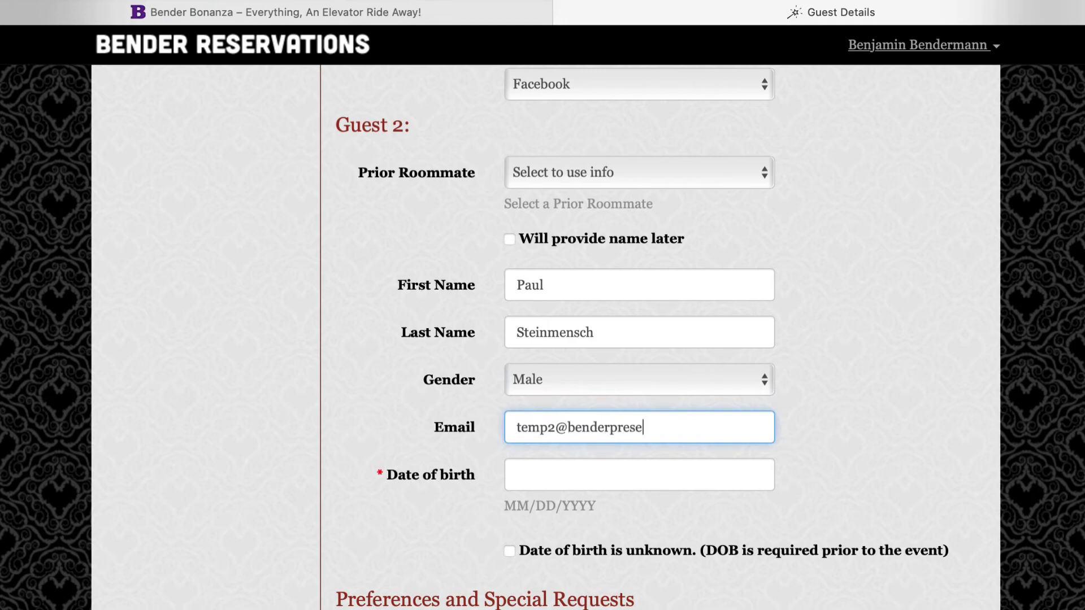
left_click(561, 476)
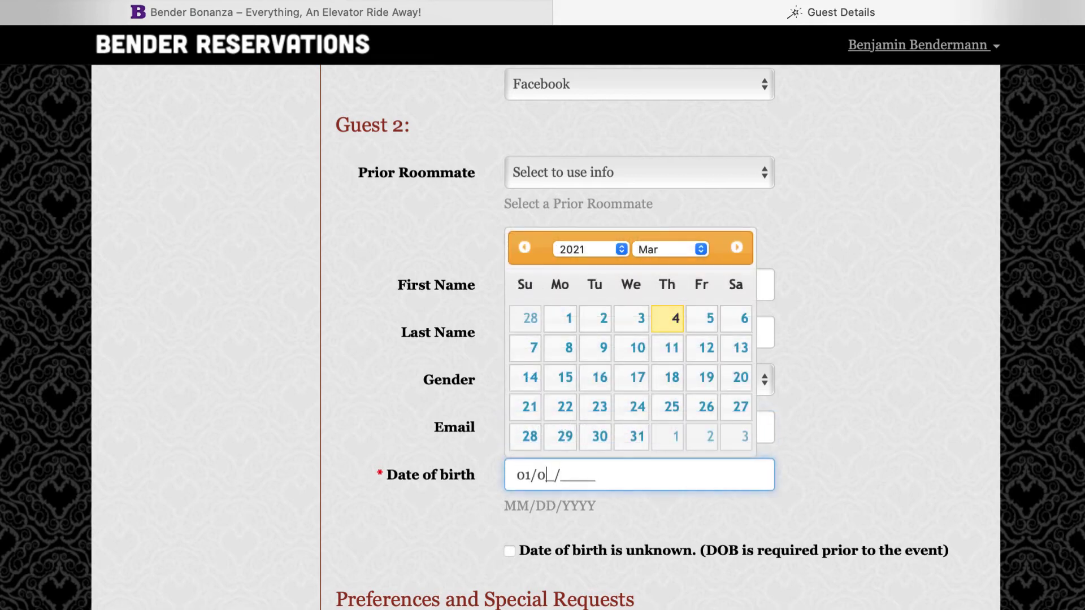
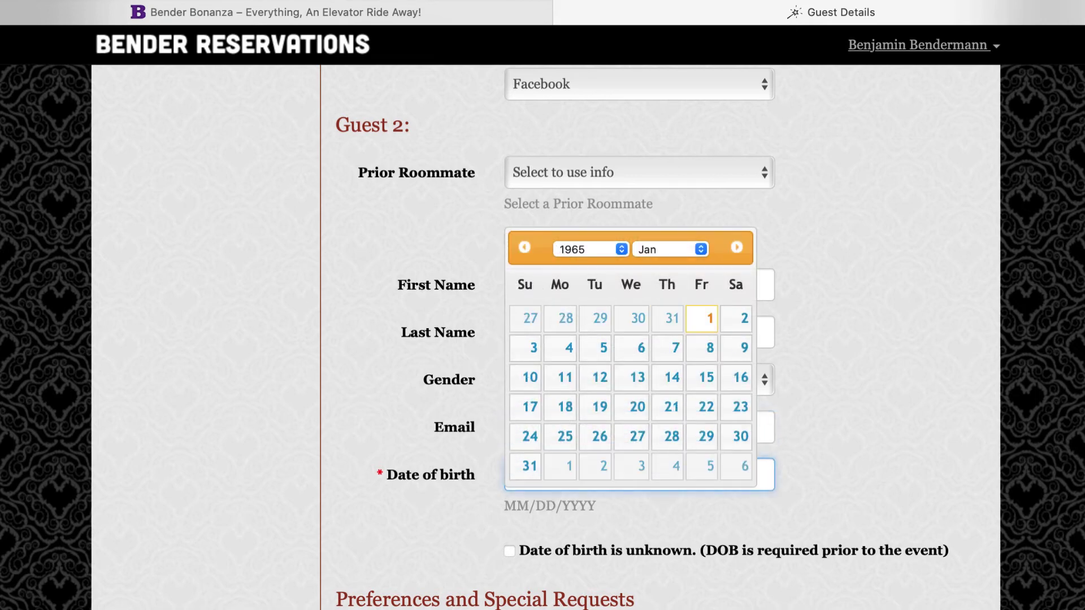
left_click(642, 516)
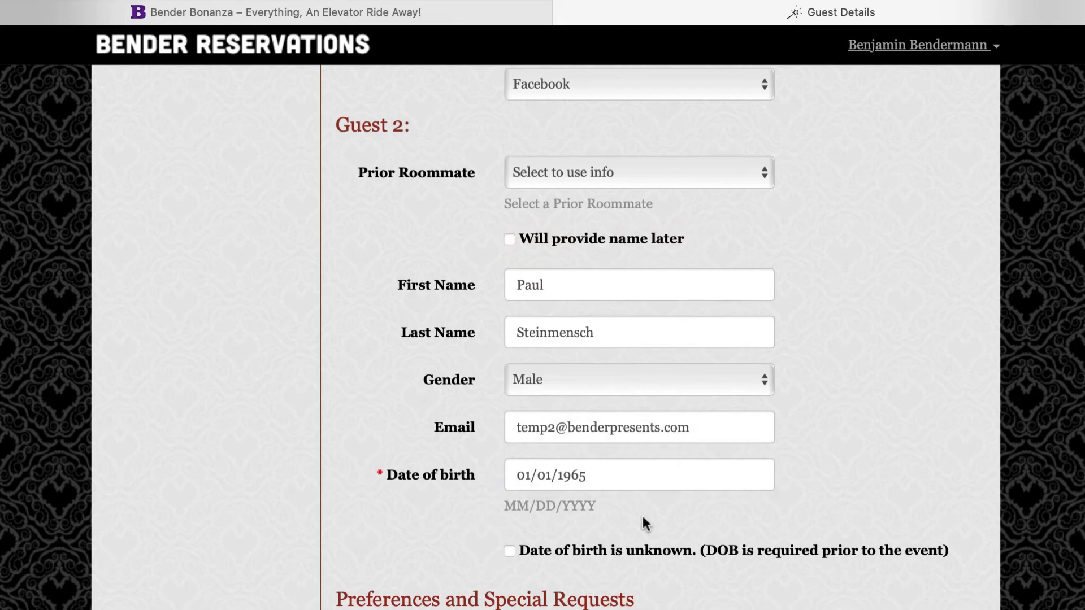
scroll(642, 517, "down", 5)
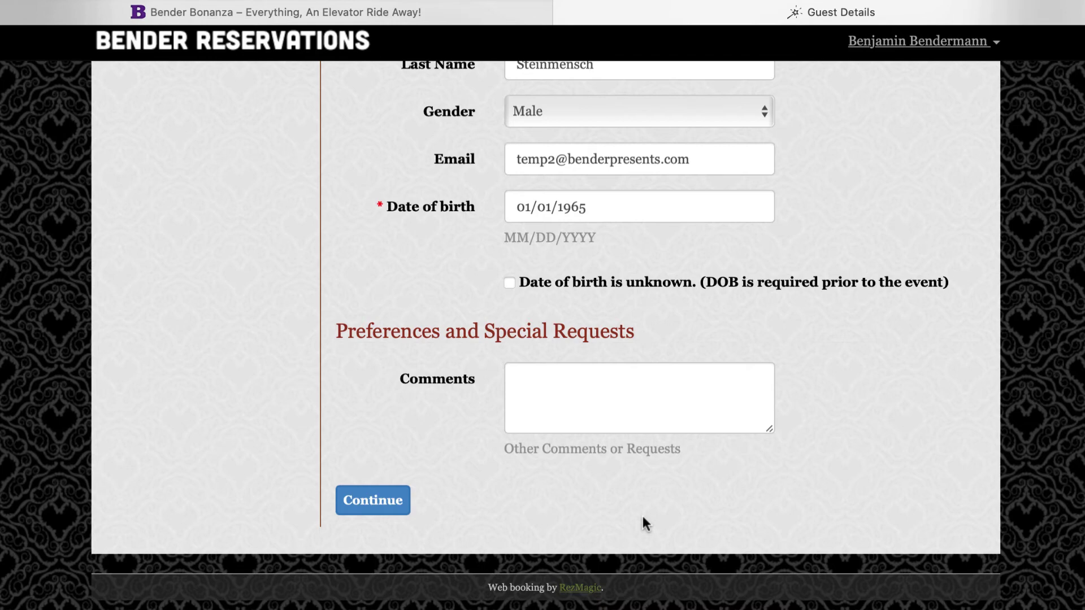
Submit the guest details and choose to split the total price equally with the companion
left_click(349, 506)
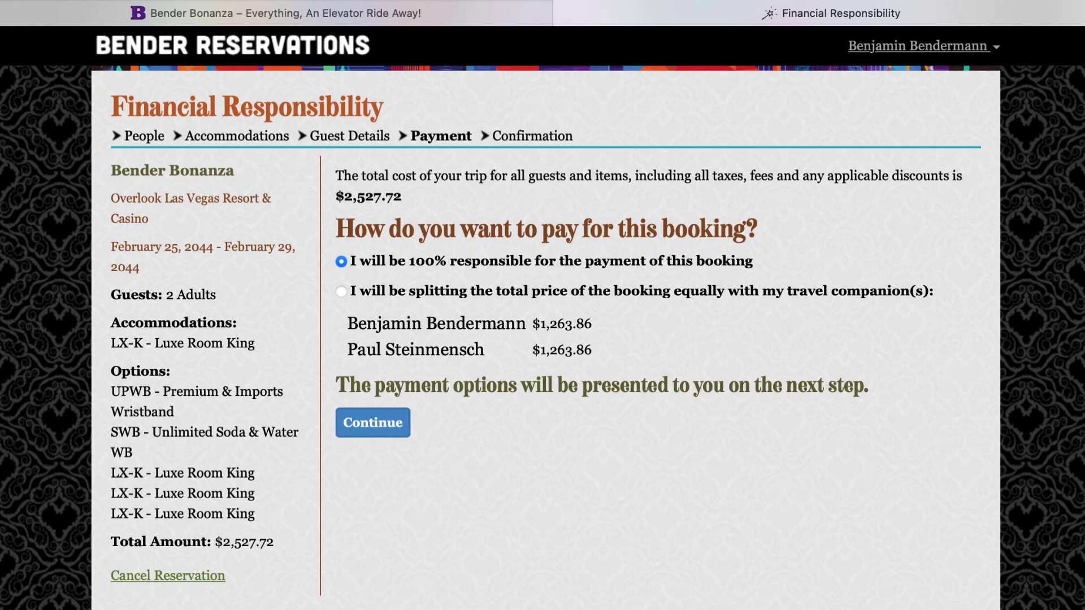
left_click(341, 292)
left_click(377, 422)
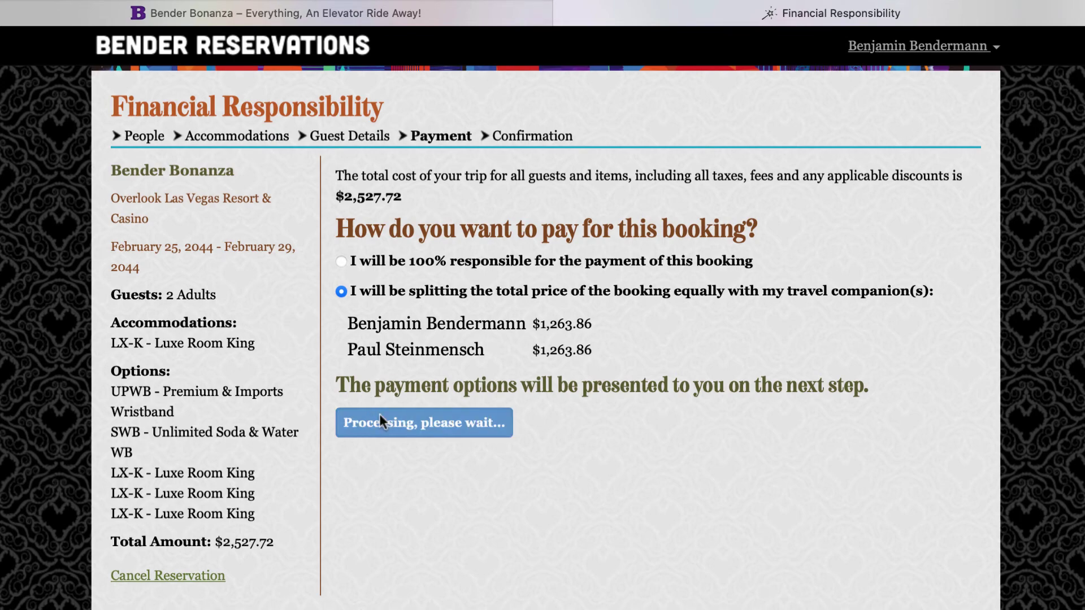
Choose the $250.00 deposit plus installments payment plan
scroll(543, 339, "down", 5)
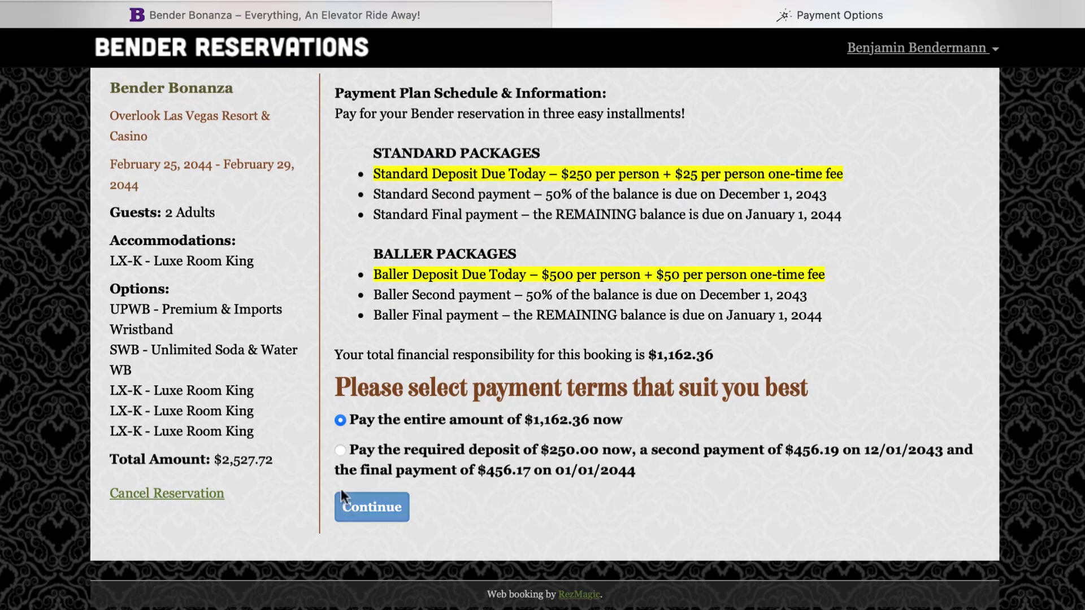
left_click(340, 450)
left_click(368, 506)
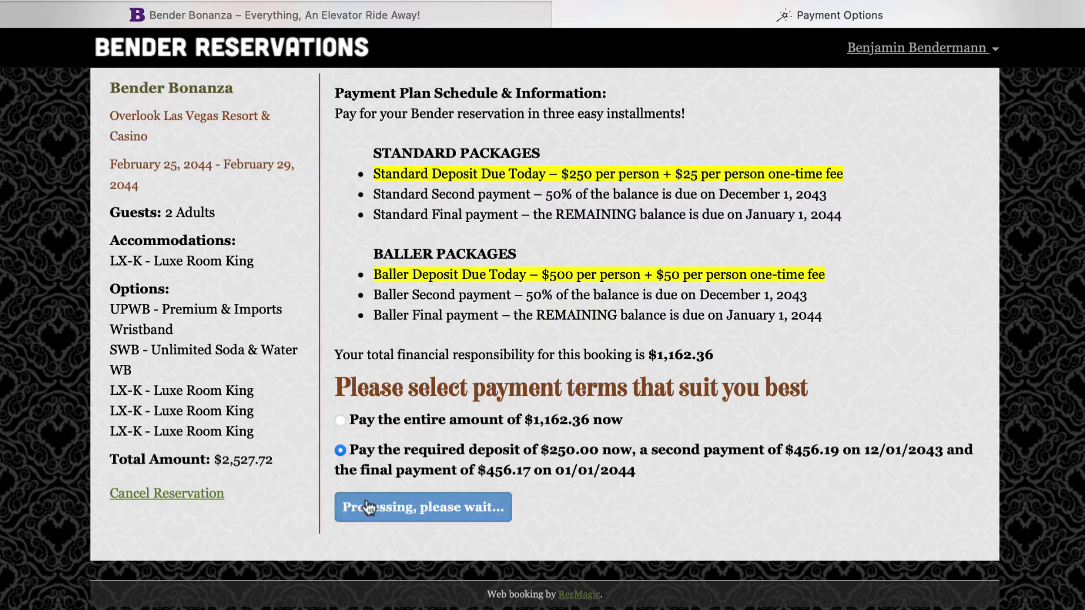
scroll(1075, 315, "down", 7)
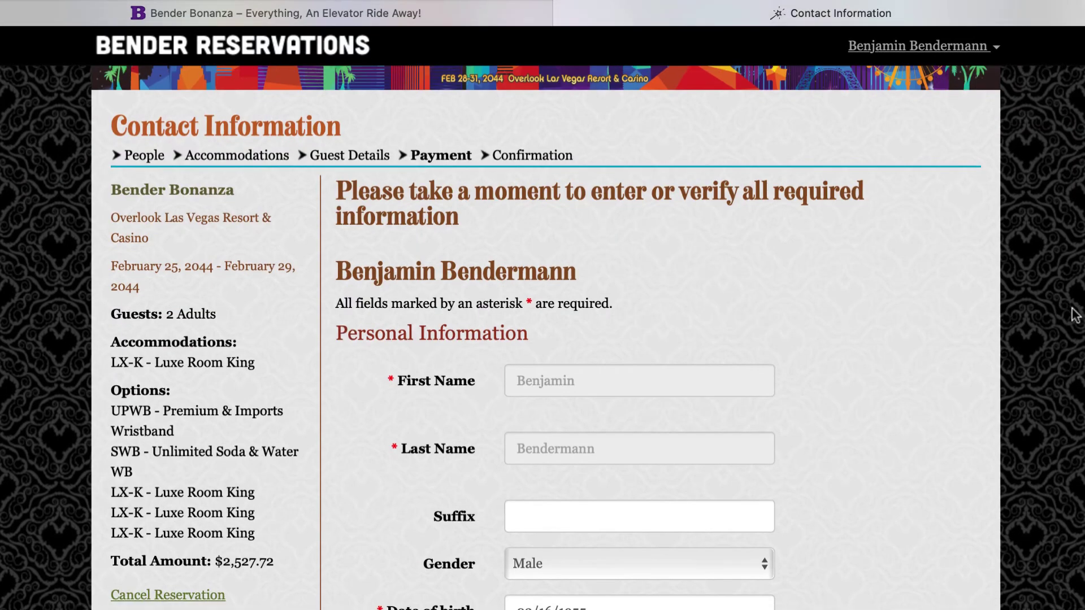
Set the booking reason to Mitch Fang & The Coopperheads and submit the first guest's contact info
scroll(1075, 314, "down", 15)
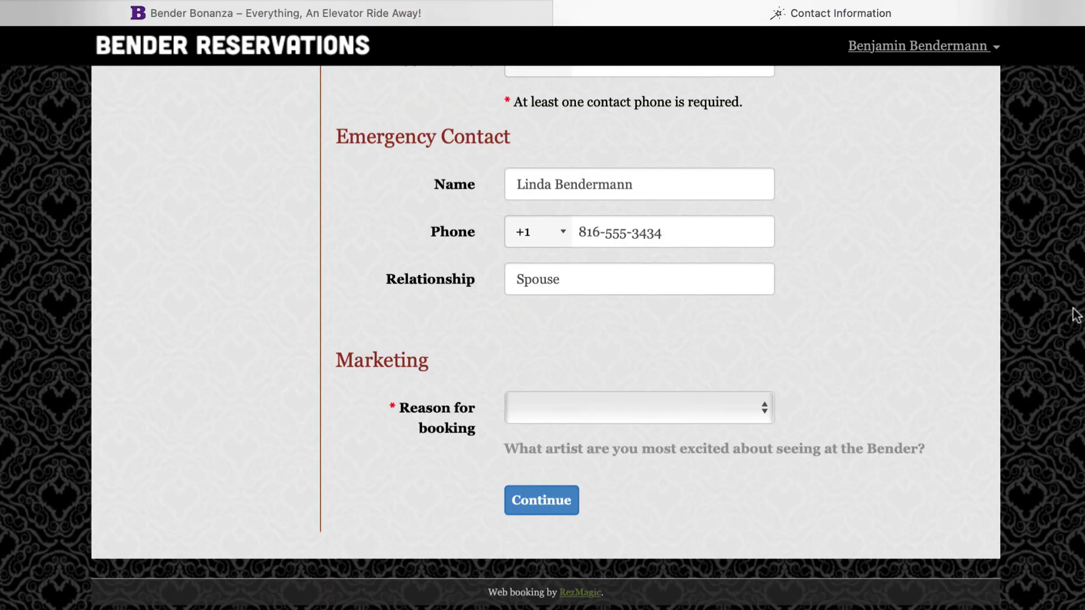
left_click(611, 415)
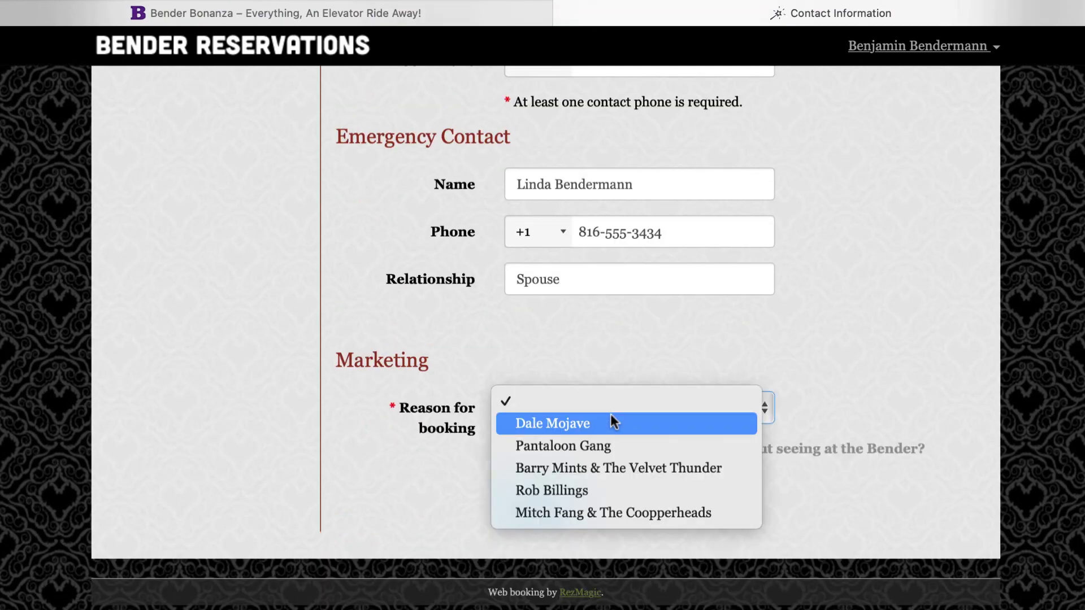
left_click(568, 514)
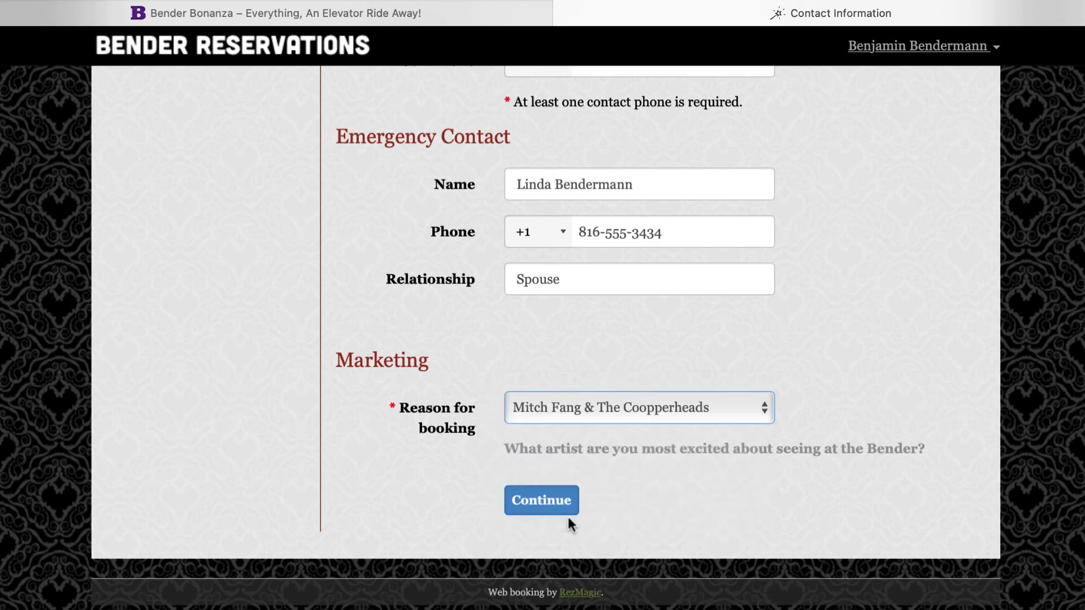
left_click(551, 500)
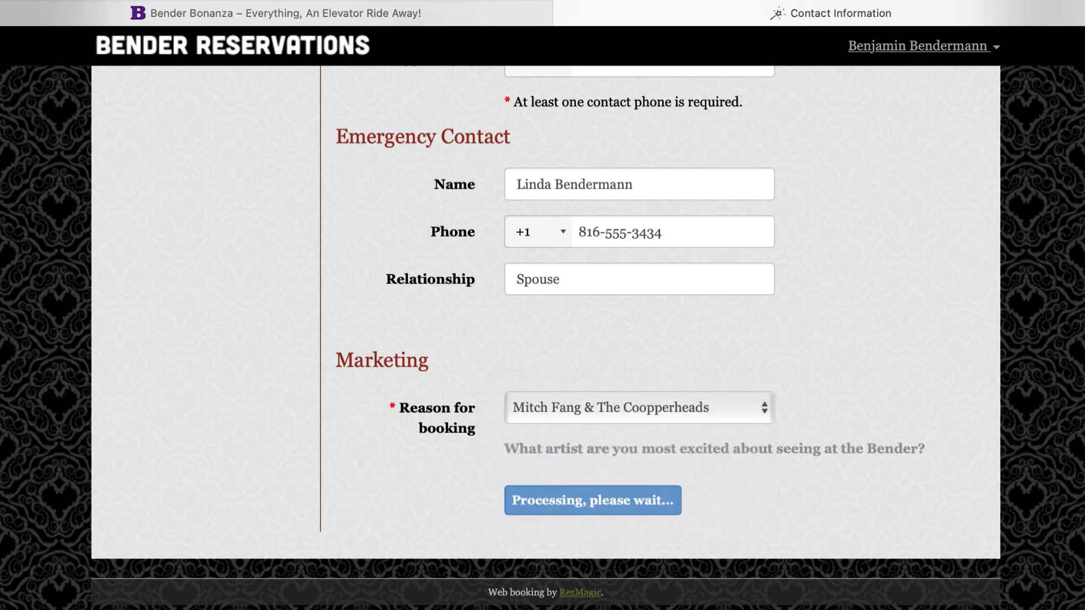
Enter the second guest's street, city, state AB, zip code, country USA and daytime phone
scroll(940, 200, "down", 5)
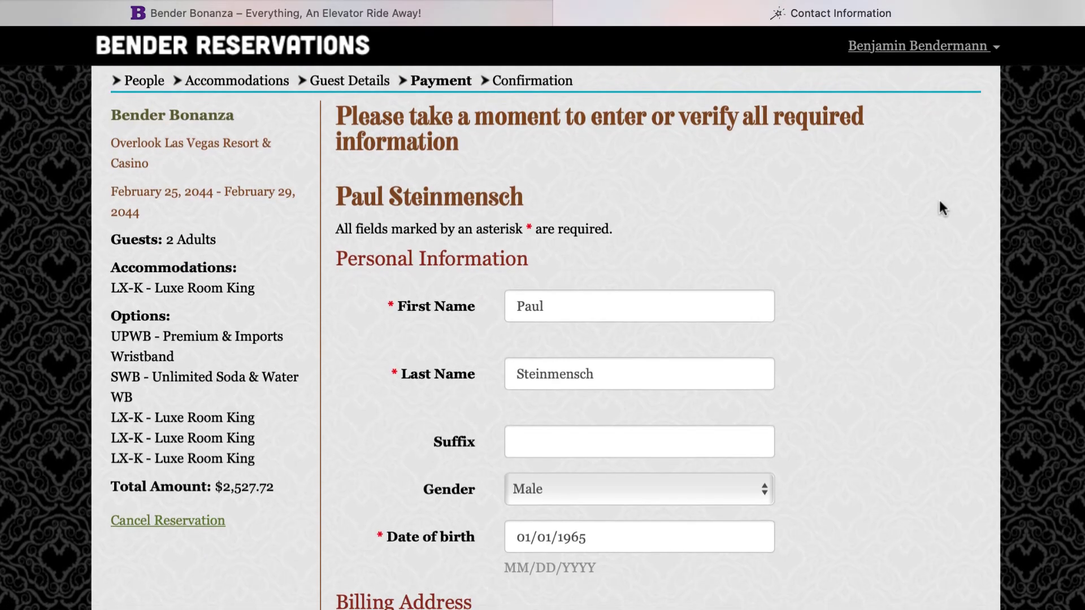
scroll(939, 201, "down", 8)
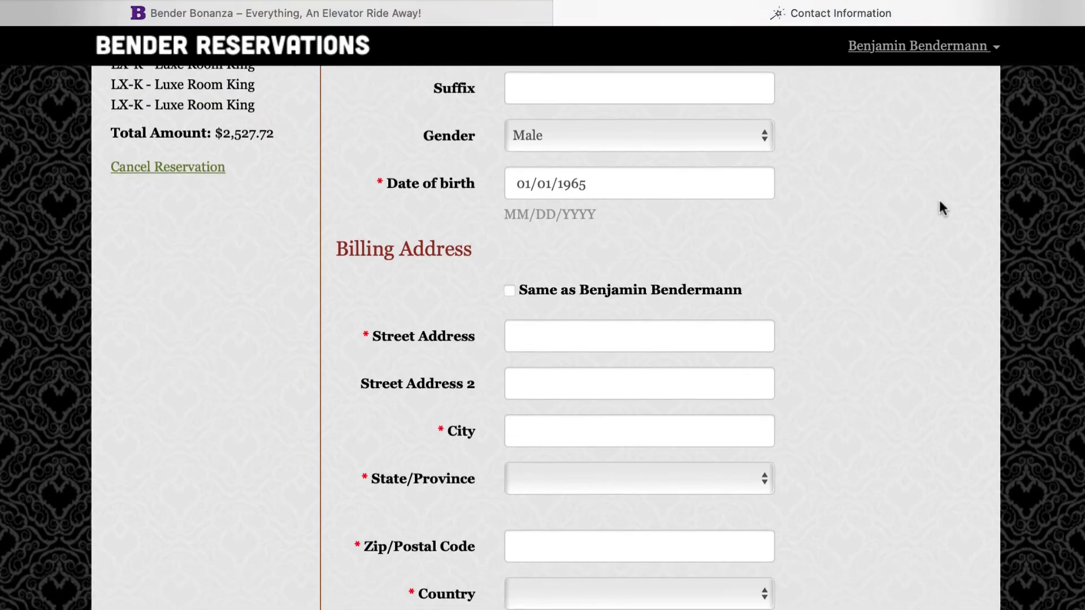
left_click(678, 208)
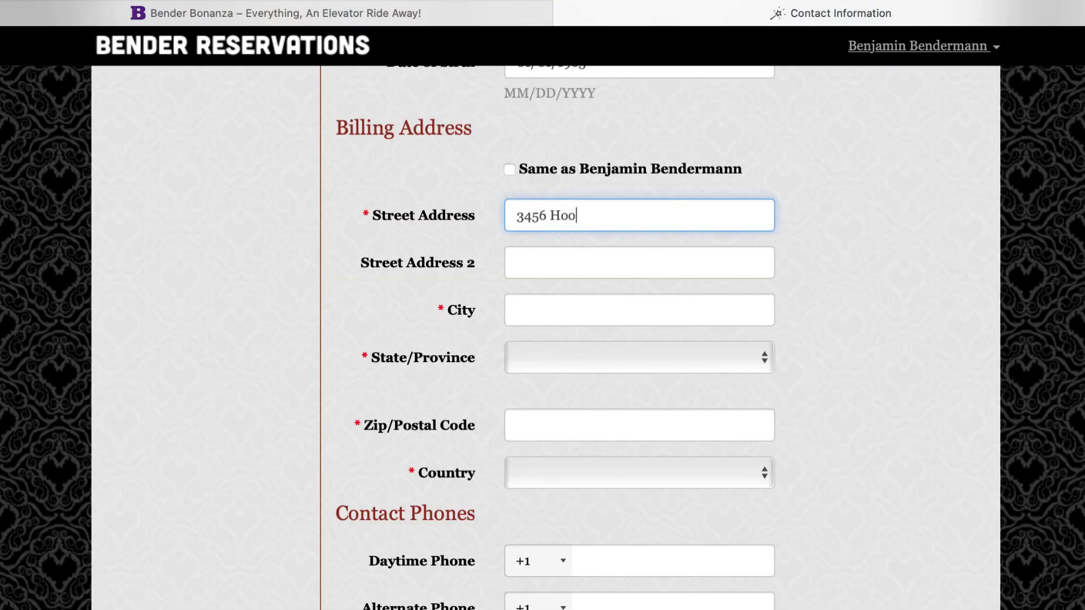
key("Tab")
left_click(579, 357)
left_click(578, 401)
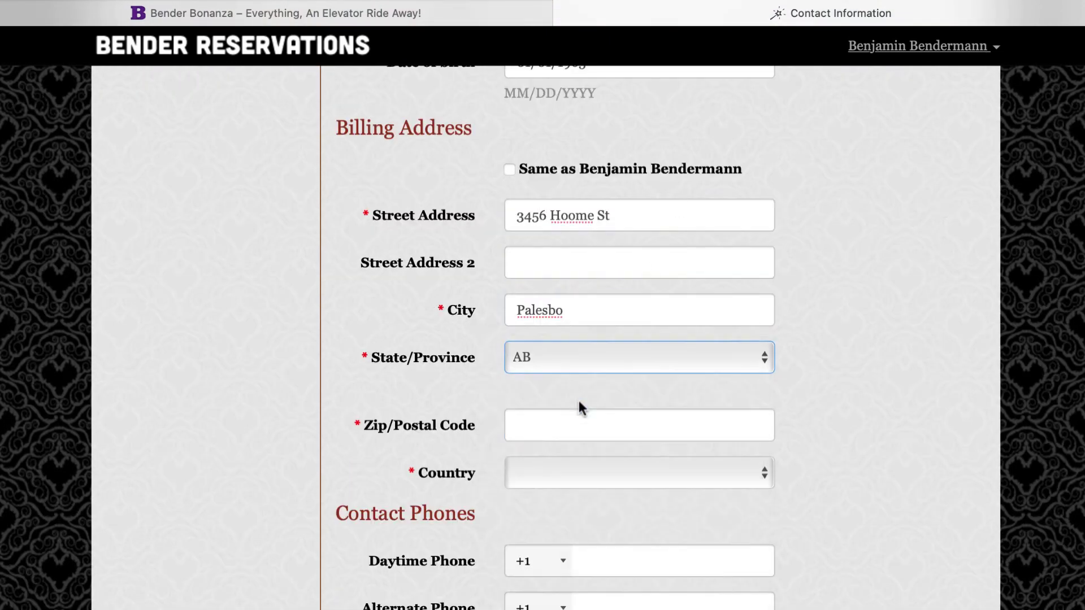
left_click(579, 425)
type("44300")
left_click(581, 473)
left_click(581, 489)
key("Tab")
key("Tab")
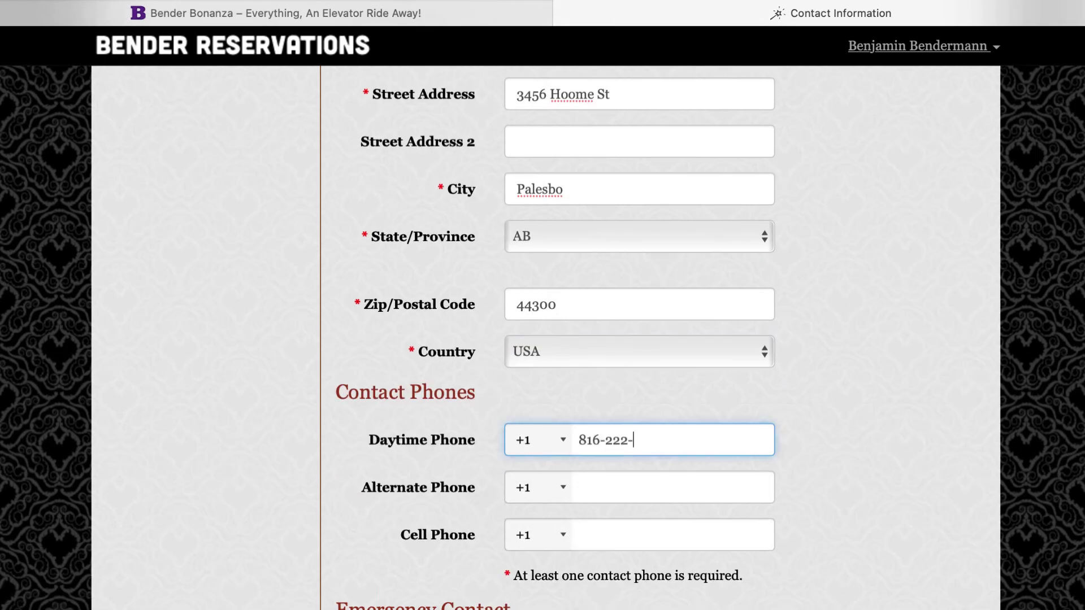
Add the emergency contact's name, phone and relationship 'friend', then submit the contact details
scroll(543, 339, "down", 5)
scroll(586, 221, "down", 3)
left_click(586, 221)
key("Tab")
key("Tab")
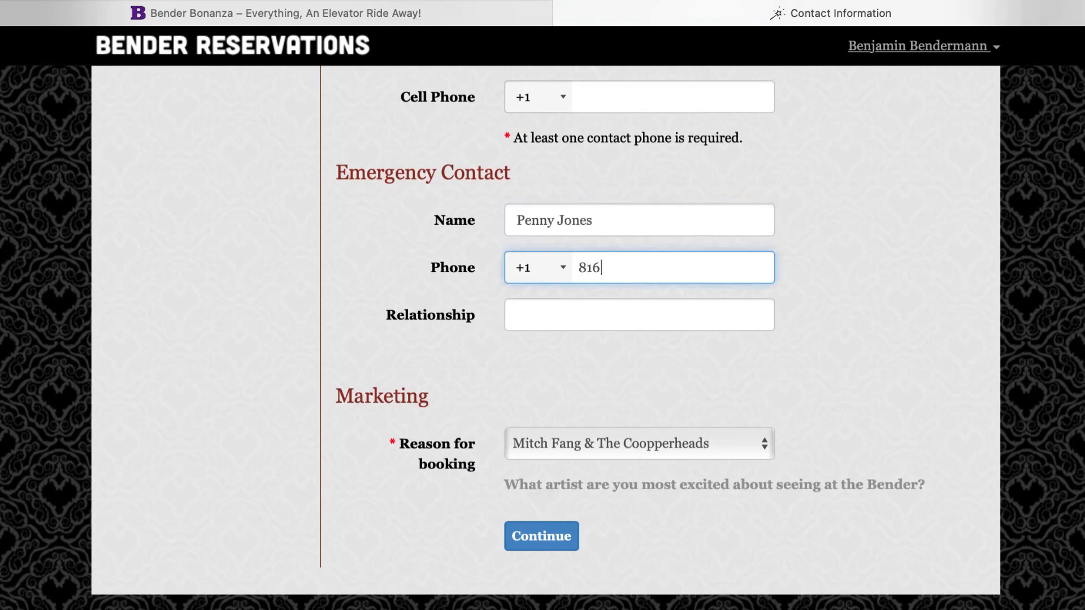
left_click(629, 317)
type("friend")
left_click(539, 536)
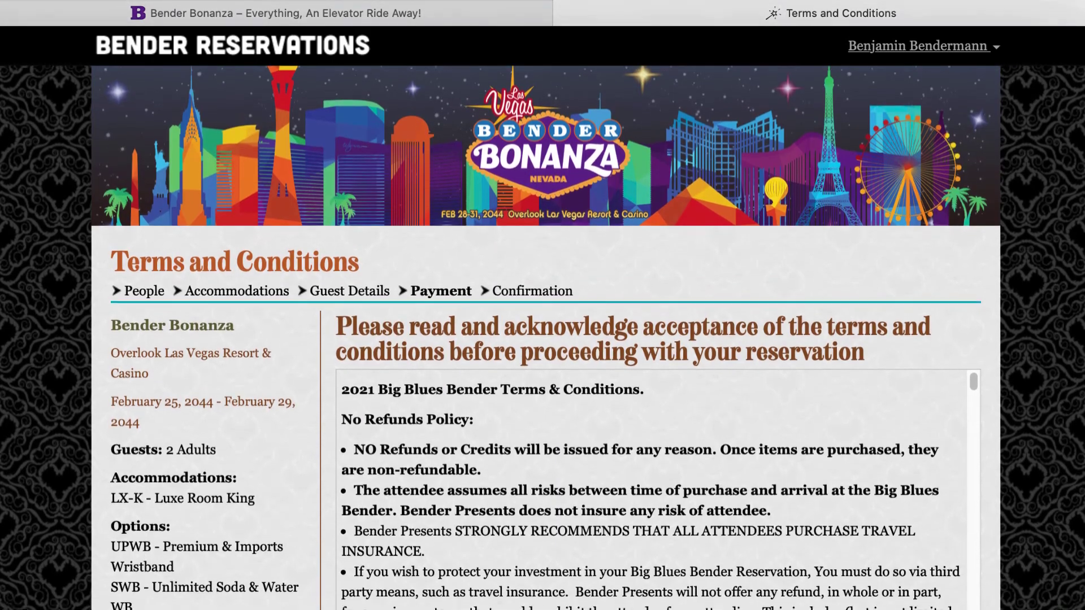
scroll(659, 339, "down", 5)
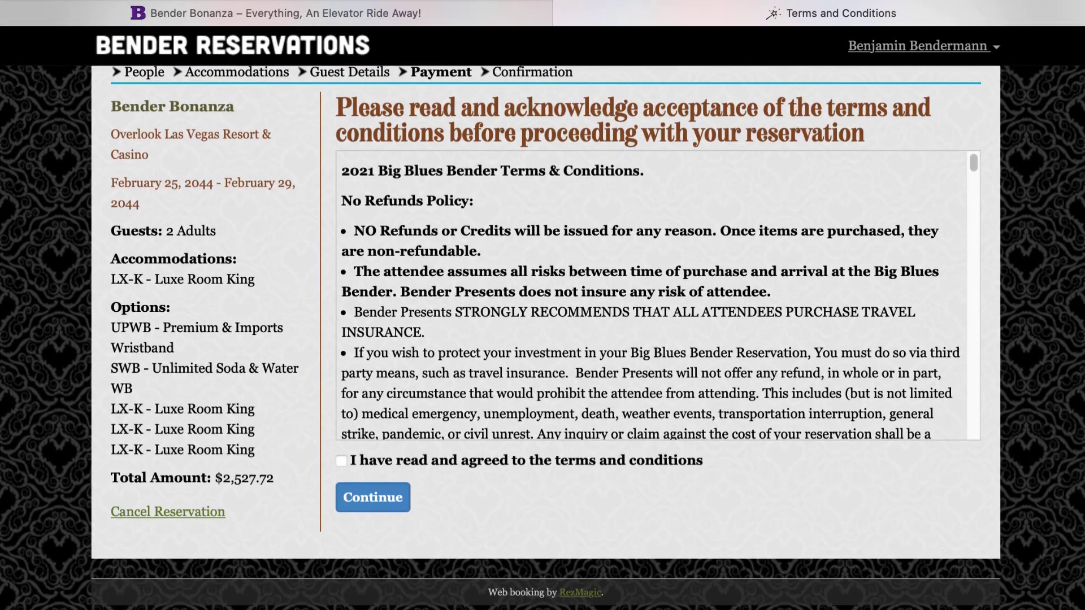
Read through the terms, agree to the terms and conditions, and continue to payment
left_click_drag(972, 161, 988, 492)
left_click(464, 462)
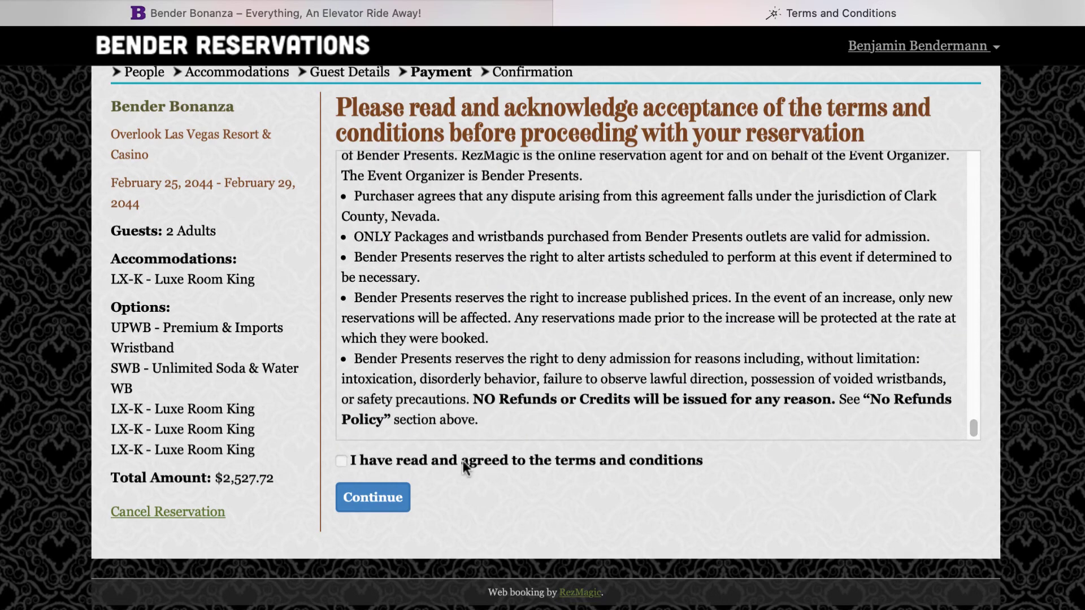
left_click(358, 502)
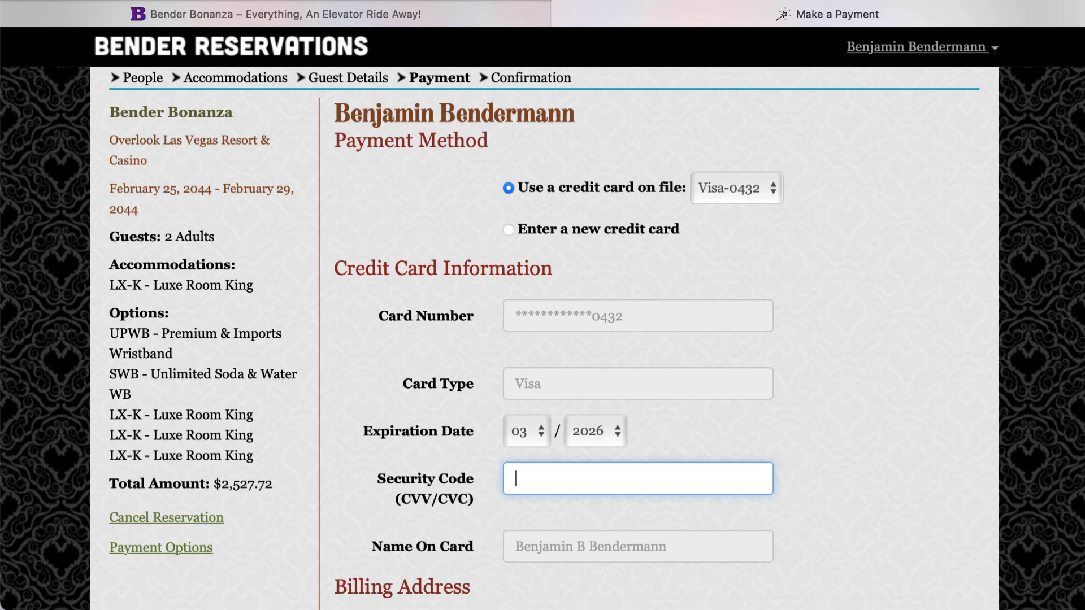
Pay the first guest's $275.00 on the saved card with its security code, auto pay and initials
scroll(543, 338, "down", 15)
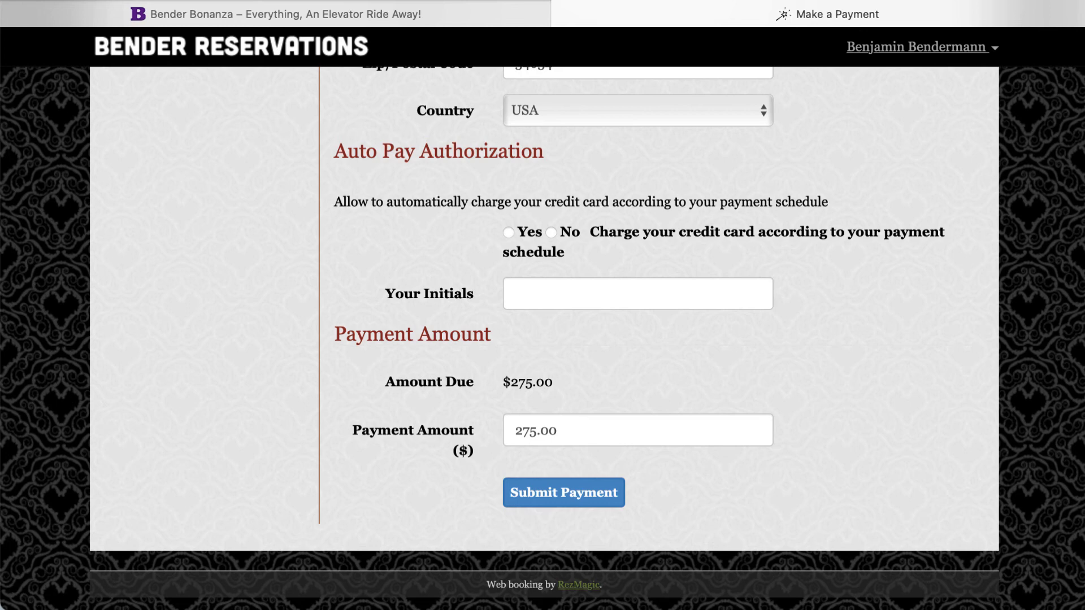
left_click(508, 233)
left_click(526, 295)
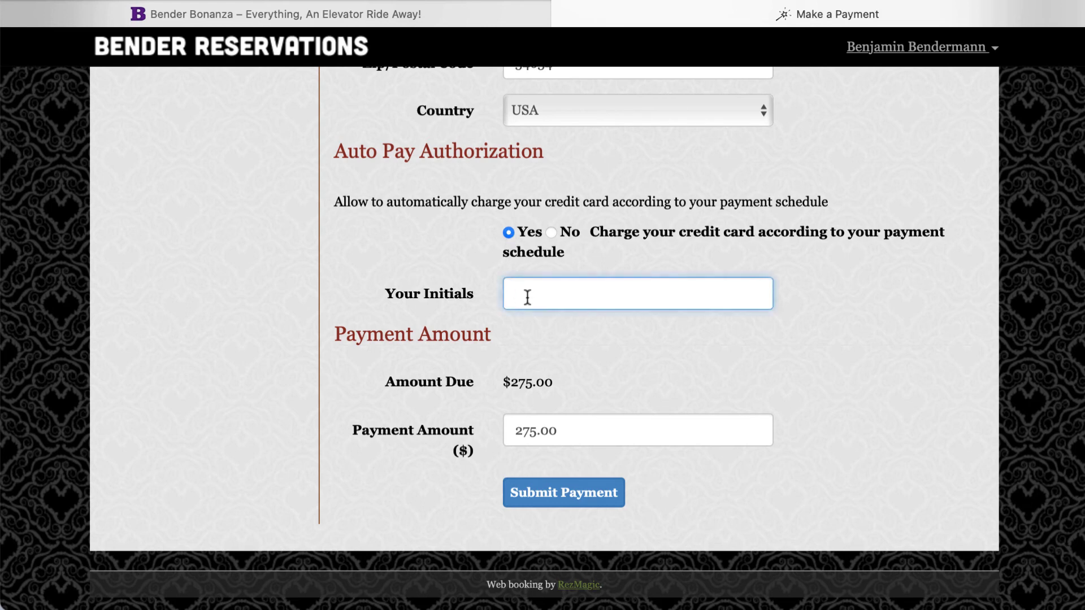
type("BB")
left_click(569, 498)
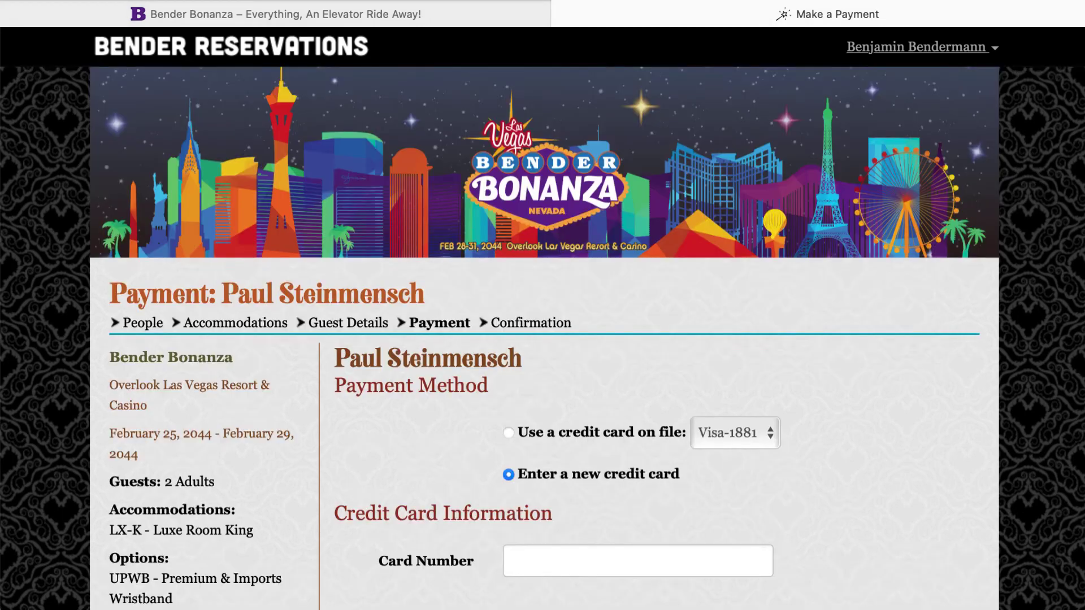
Enter a new card number with expiry month 03, an expiry year, and the security code
scroll(543, 339, "down", 5)
left_click(591, 228)
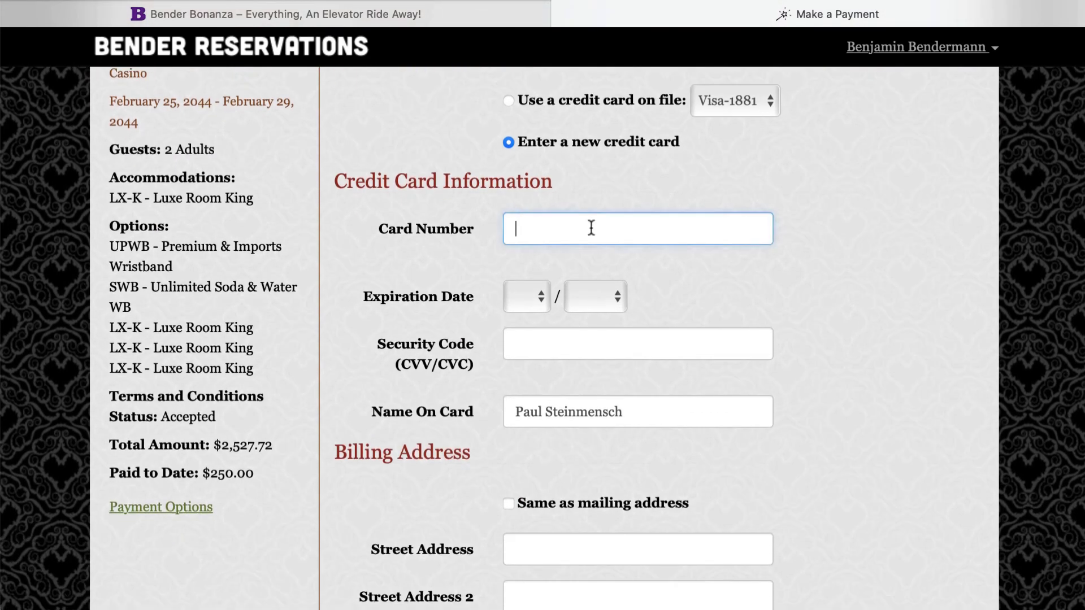
key("super+v")
left_click(525, 296)
left_click(521, 356)
left_click(582, 303)
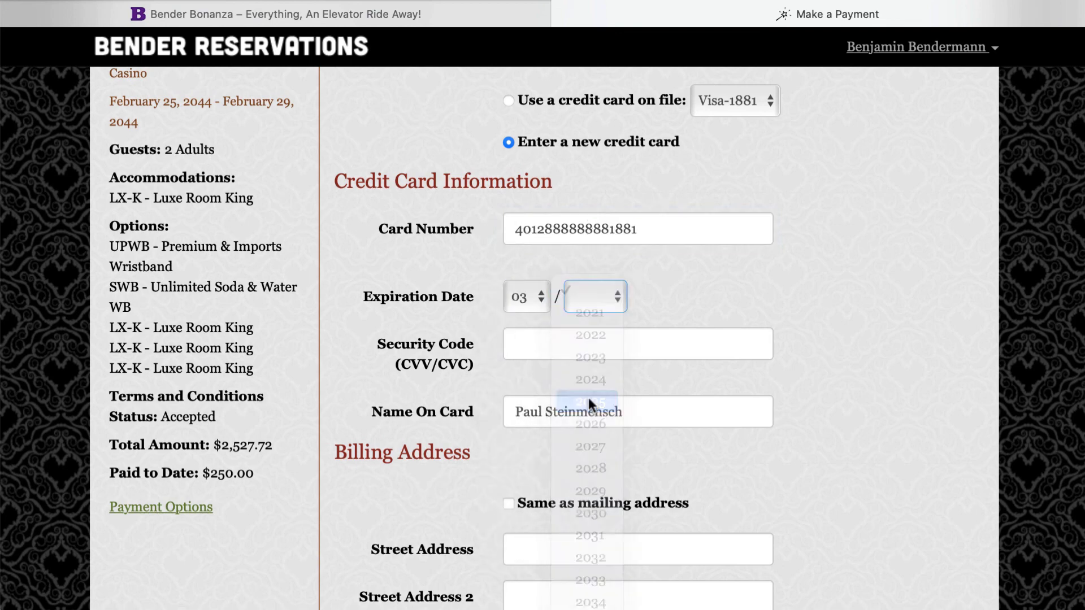
left_click(588, 397)
left_click(571, 343)
type("123")
Use the mailing address for billing, authorize auto pay, add initials, and submit the $275.00 payment
scroll(571, 344, "down", 5)
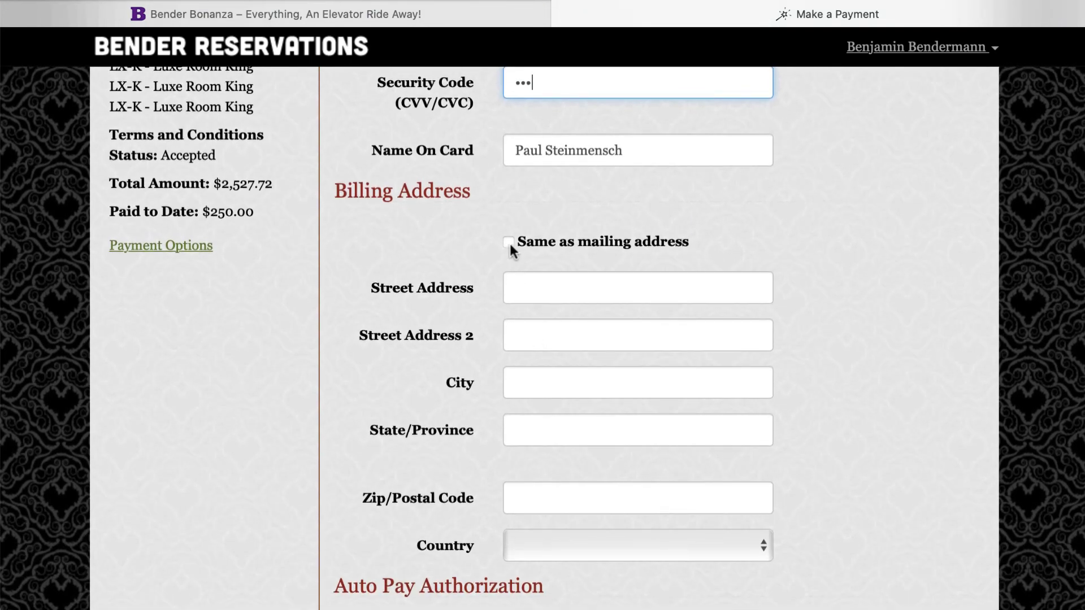
left_click(509, 241)
scroll(504, 243, "down", 8)
left_click(509, 233)
left_click(539, 282)
type("PS")
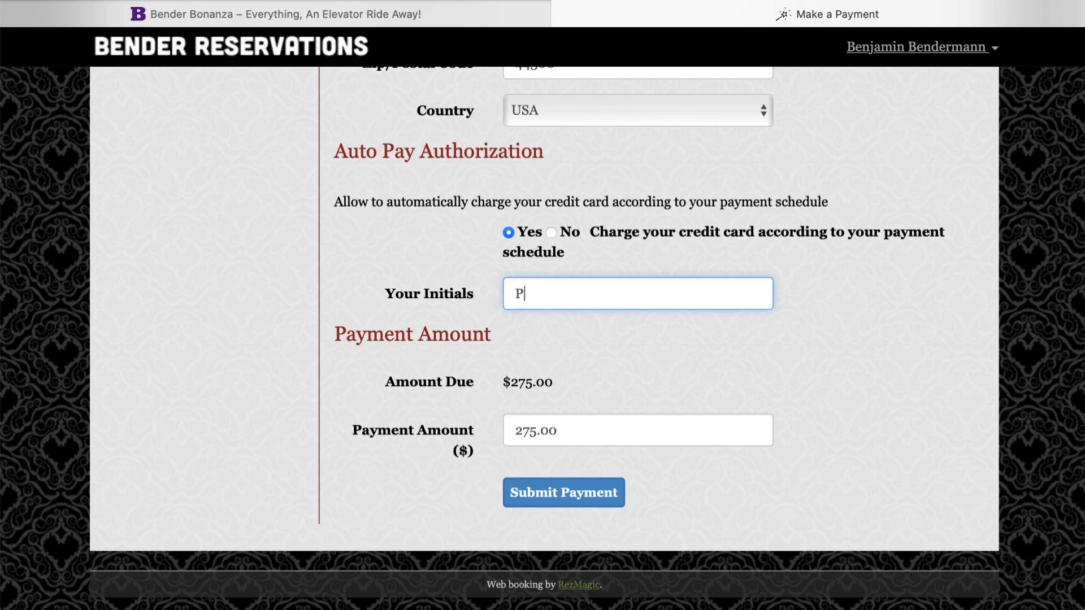
left_click(548, 502)
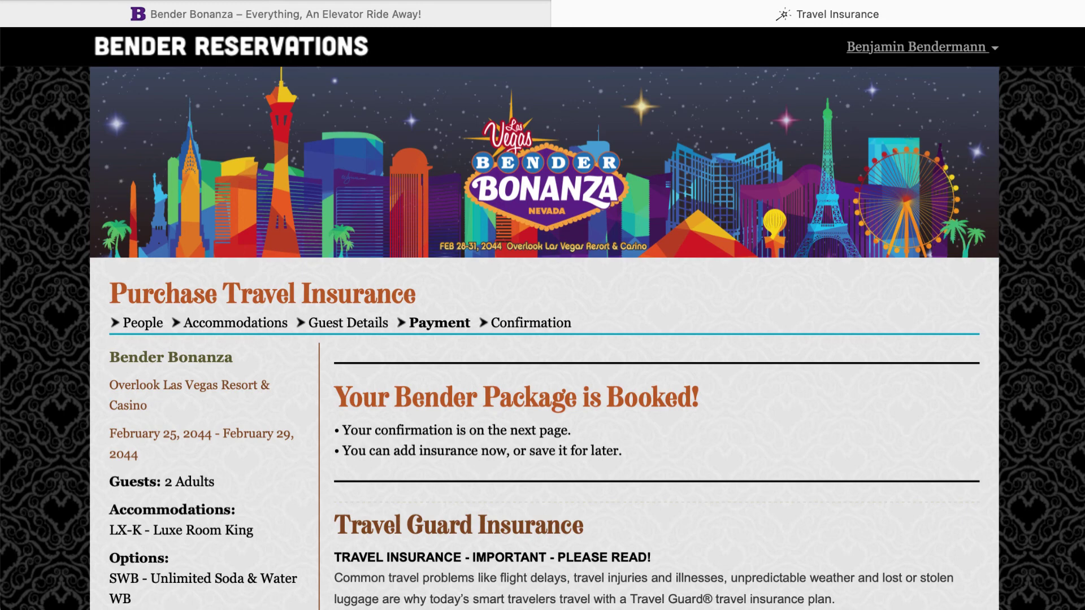
Decline travel insurance with "No, thanks" to complete the booking
scroll(543, 339, "down", 5)
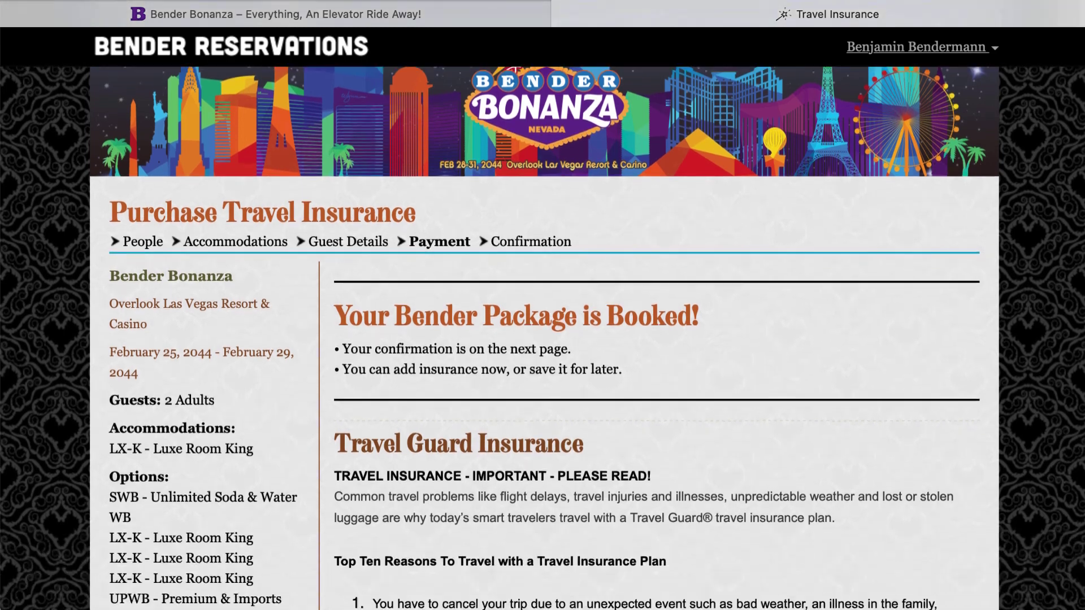
scroll(543, 339, "down", 5)
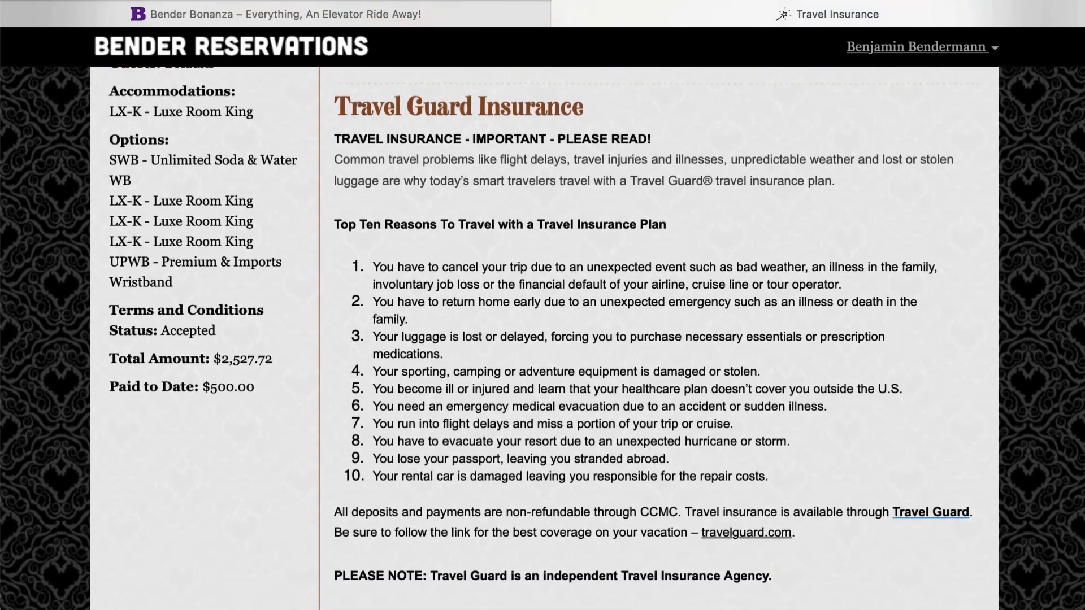
scroll(543, 339, "down", 8)
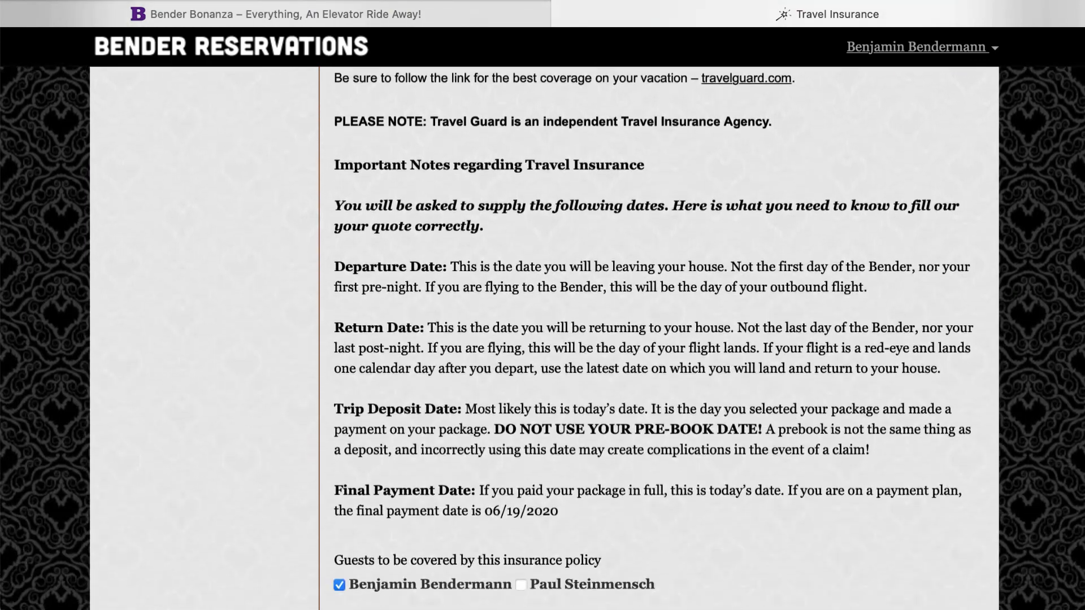
scroll(542, 339, "down", 2)
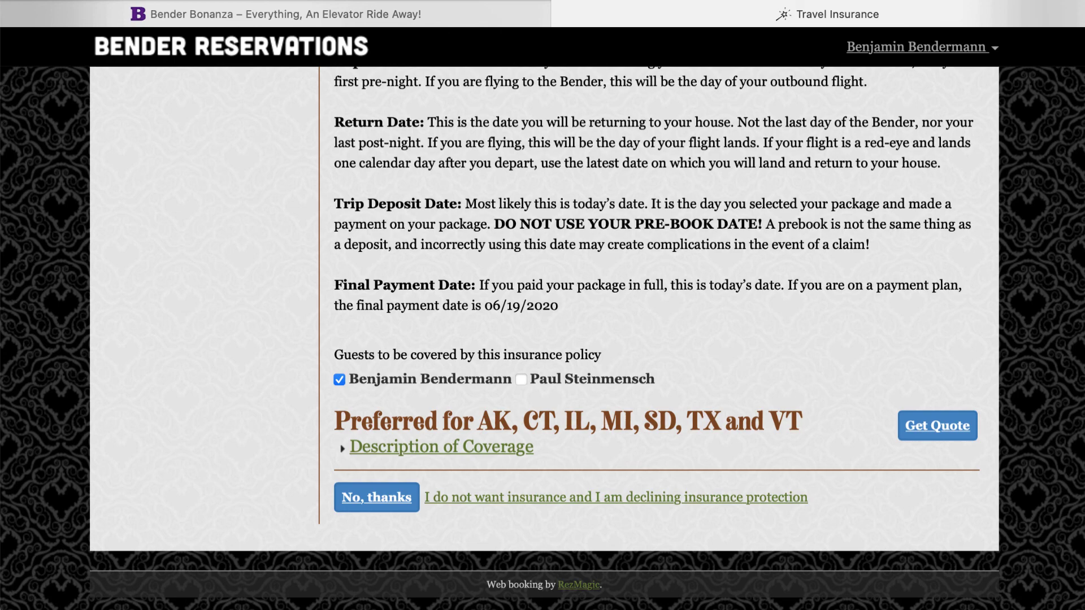
left_click(373, 504)
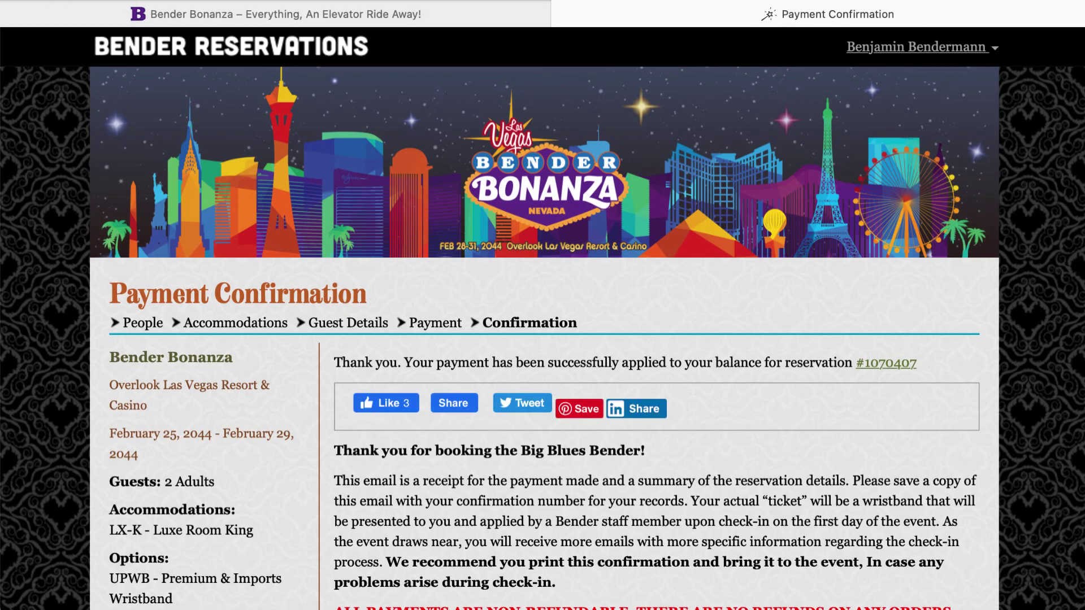
Review the Payment Confirmation: each guest's $275.00 applied toward the $2,527.72 reservation
scroll(542, 339, "down", 6)
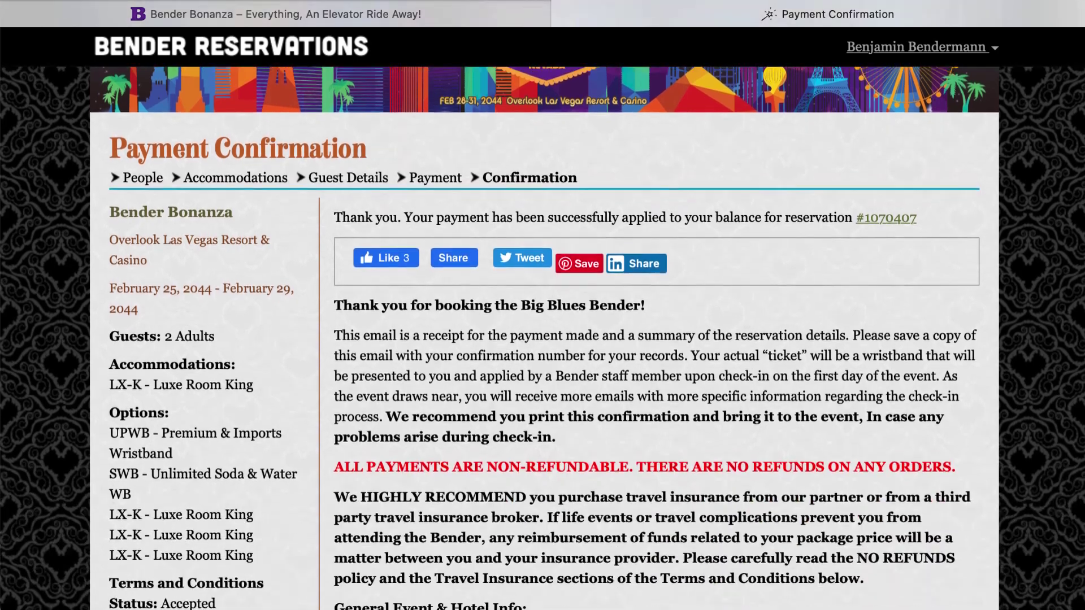
scroll(542, 339, "down", 16)
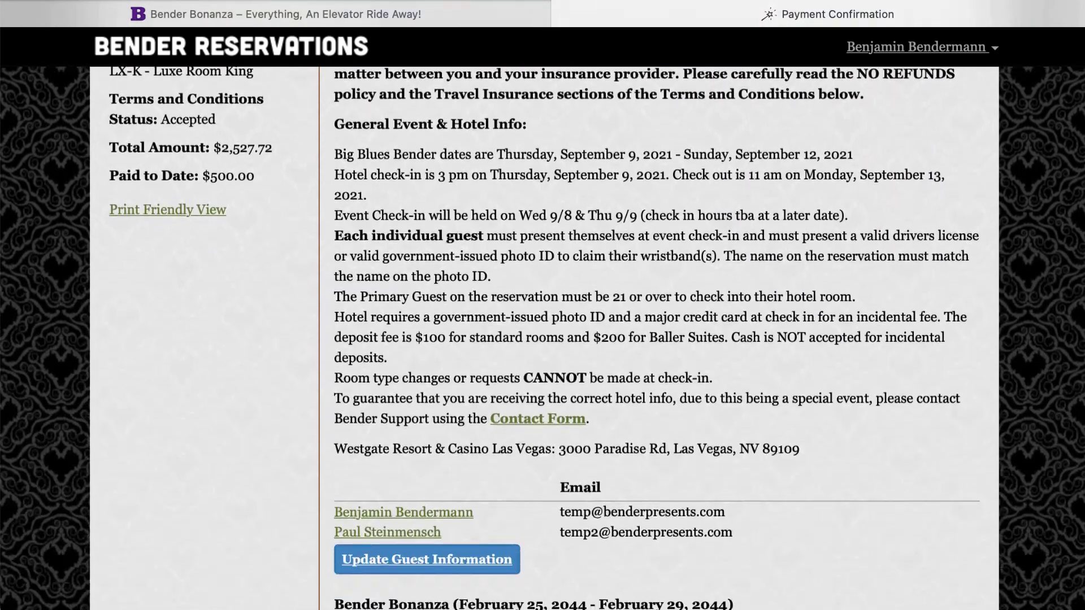
scroll(542, 339, "down", 15)
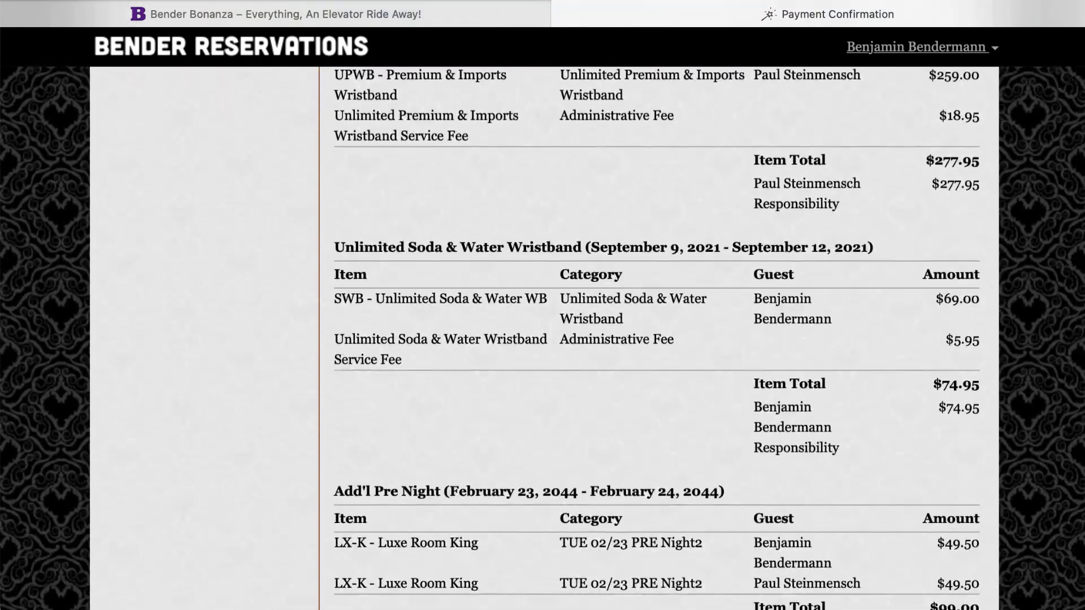
scroll(543, 339, "down", 12)
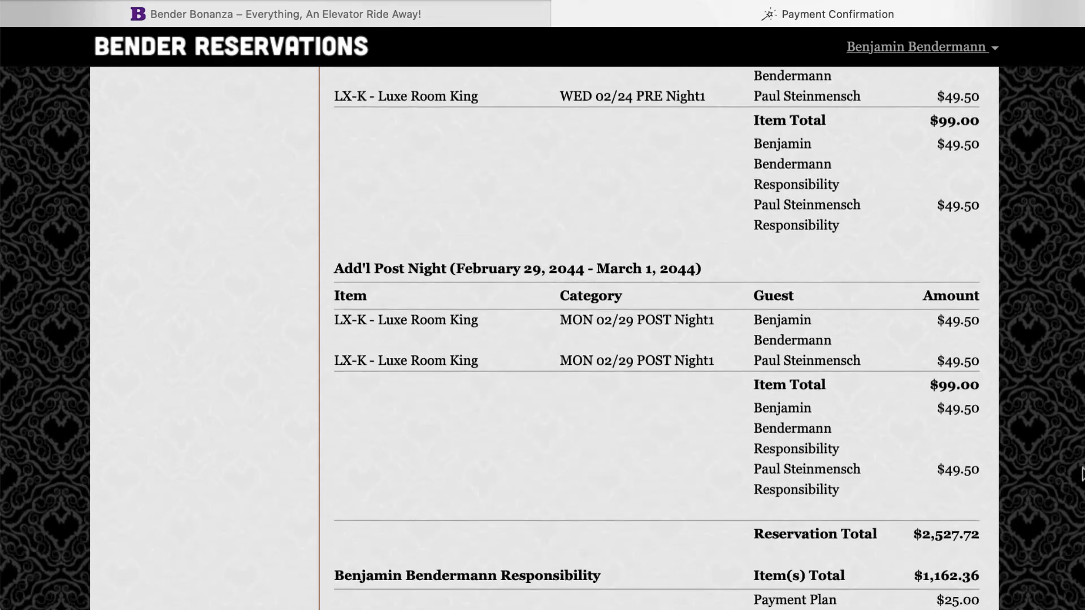
scroll(542, 339, "down", 3)
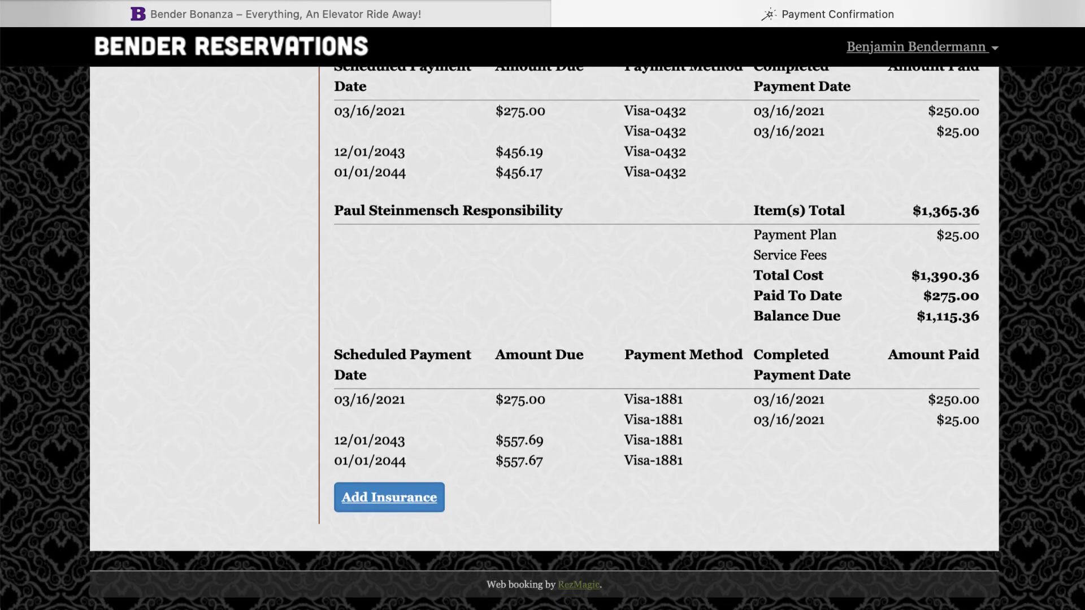